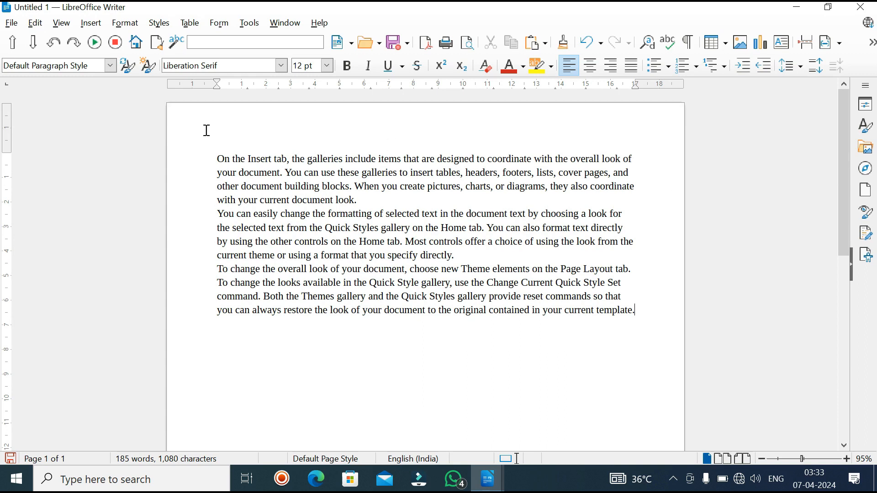
mouse_move(123, 46)
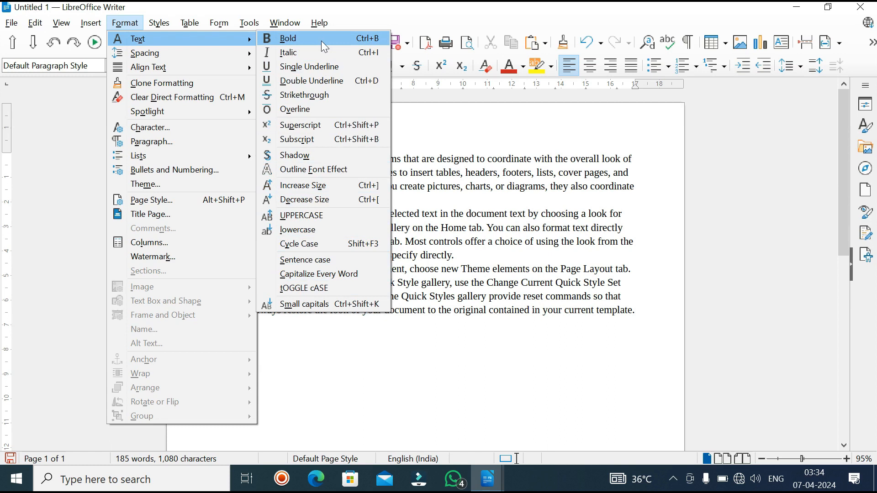
click(440, 137)
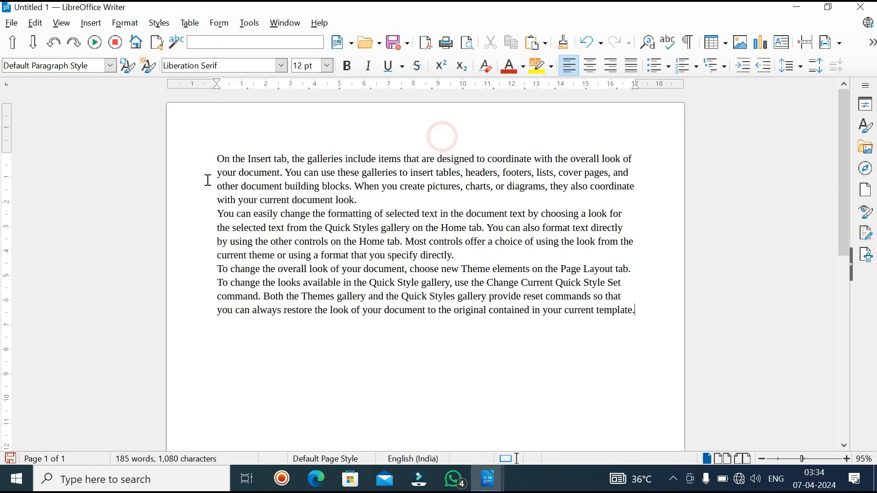
Step: Apply bold formatting to the first paragraph and remove it again
triple_click(288, 162)
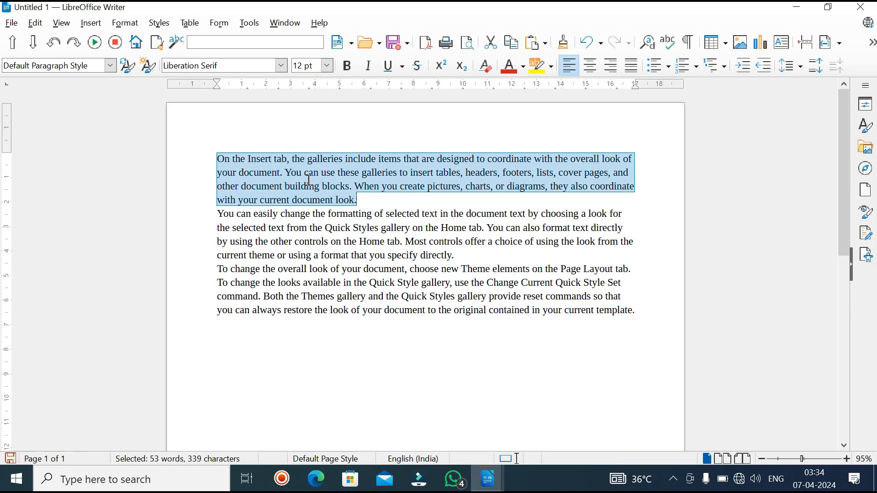
click(125, 23)
mouse_move(137, 39)
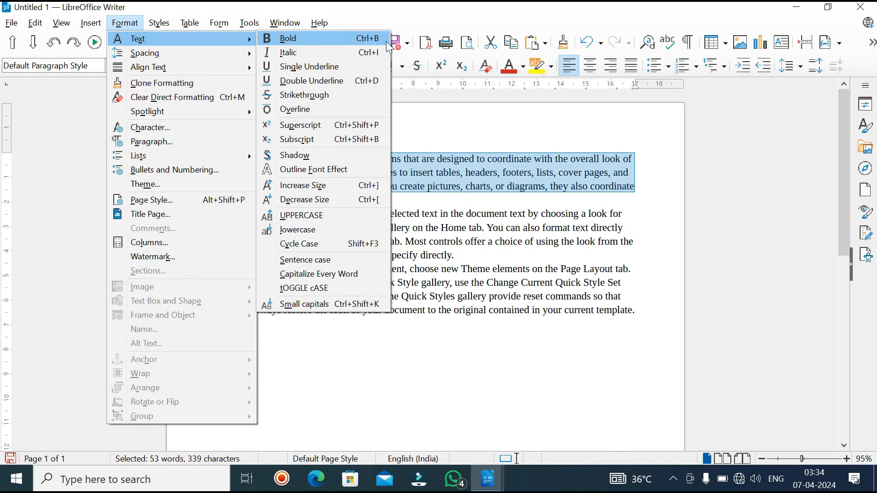
click(301, 39)
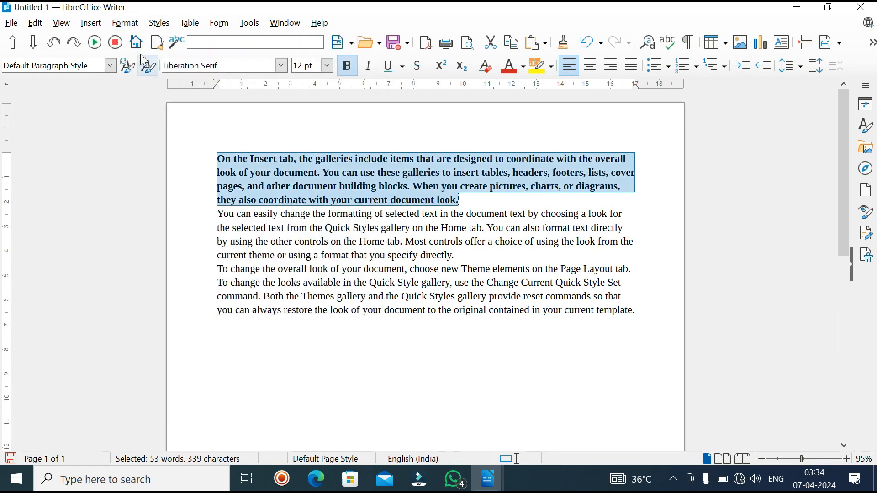
click(125, 22)
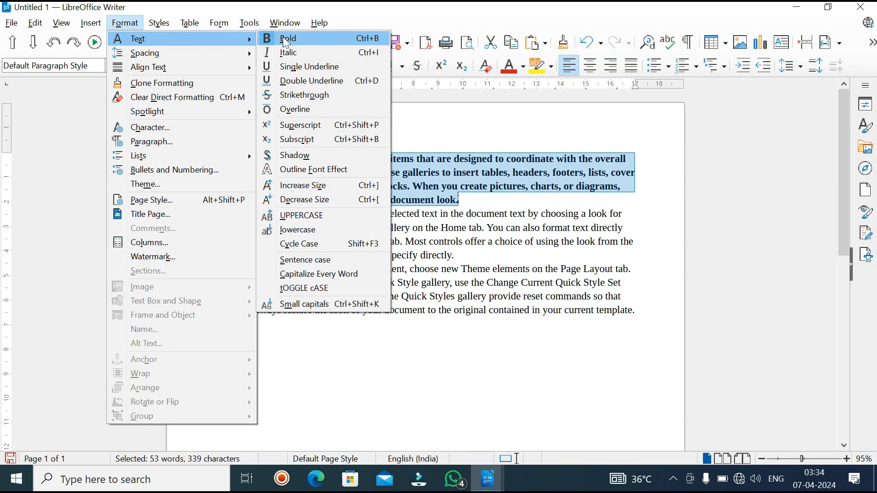
click(286, 41)
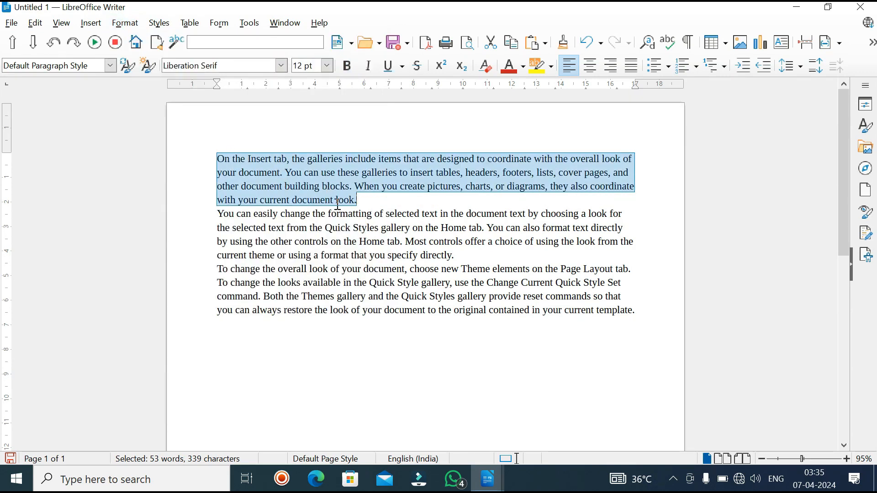
Step: Apply a double underline to the first paragraph and remove it again
click(125, 23)
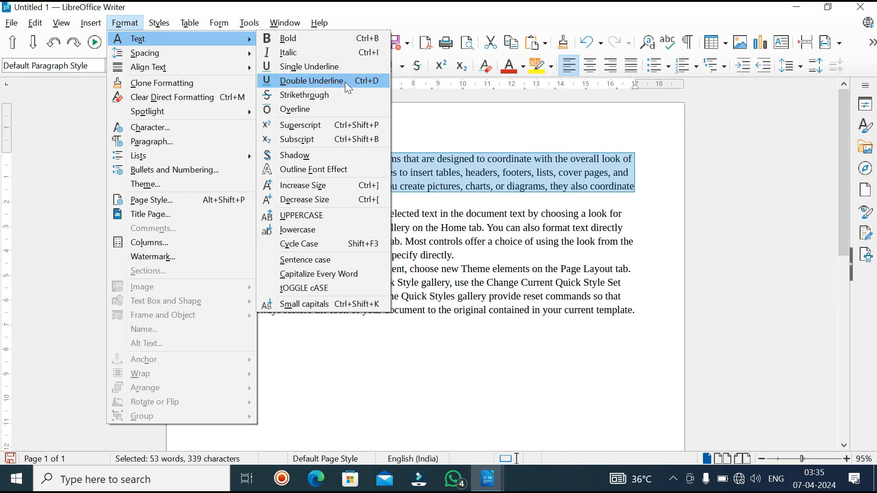
click(302, 85)
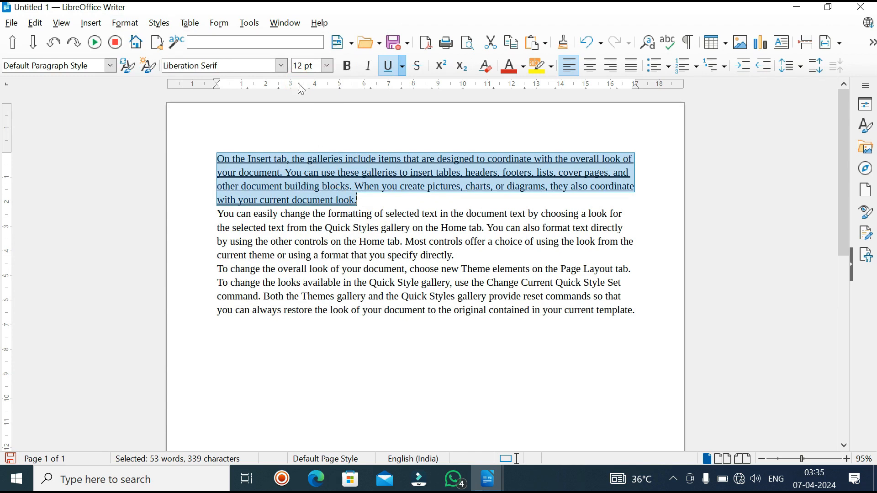
click(126, 24)
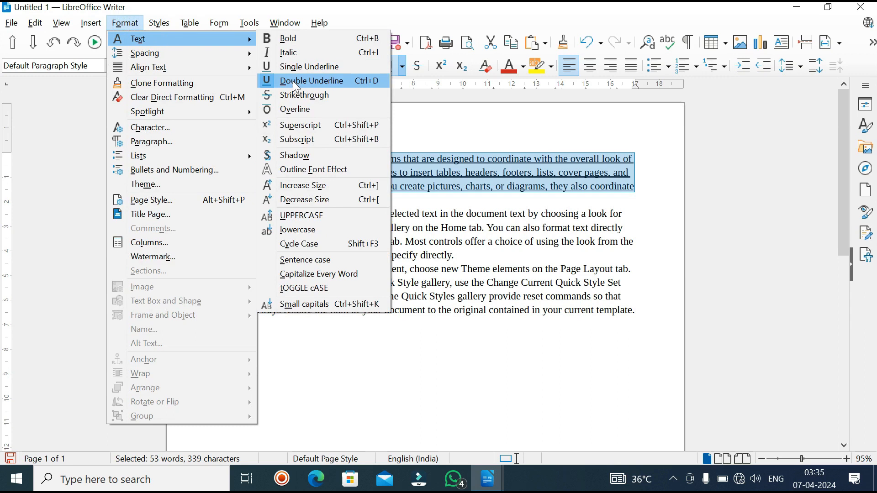
click(292, 81)
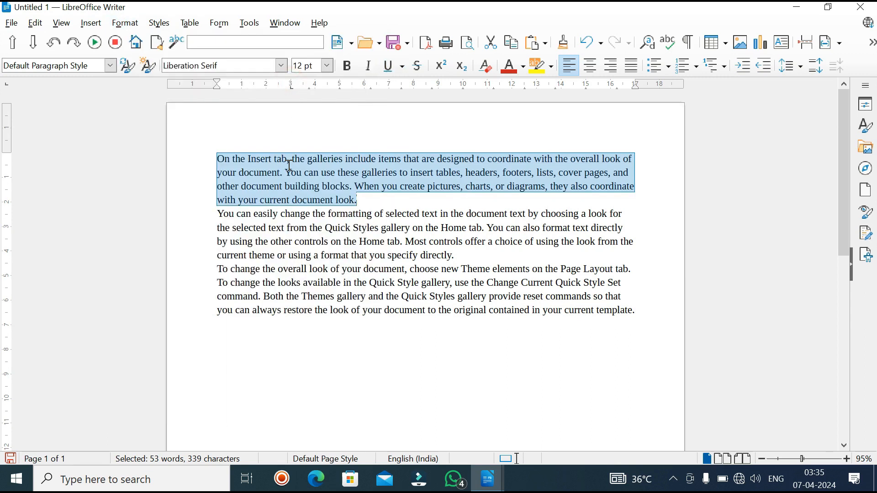
click(120, 27)
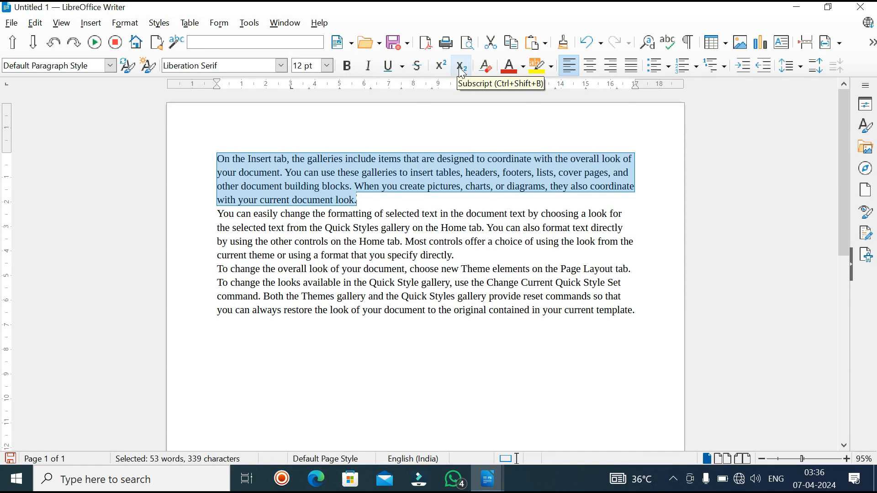
click(124, 23)
mouse_move(138, 39)
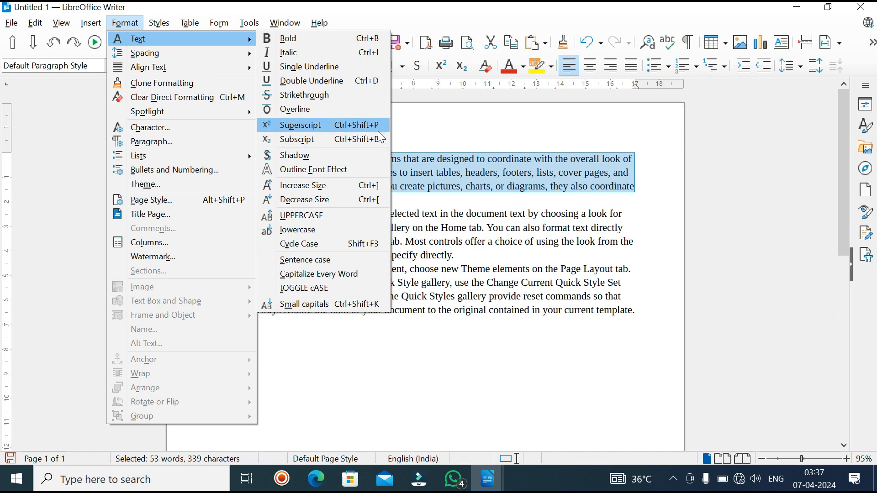
Step: Enter 32 on a new line below the last paragraph and set its font size to 36 pt
click(296, 358)
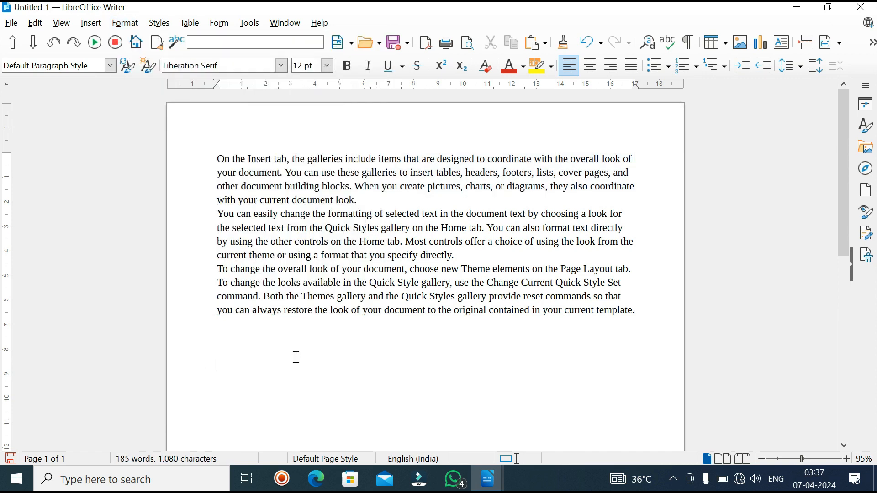
text(32)
drag(215, 360, 241, 358)
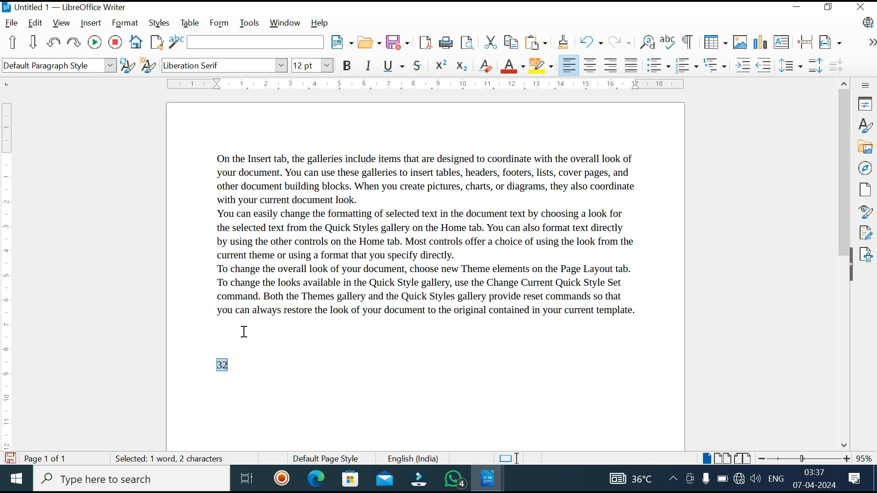
click(328, 66)
click(311, 313)
Step: Format the 2 in the number 32 as superscript
click(219, 350)
drag(238, 359, 252, 375)
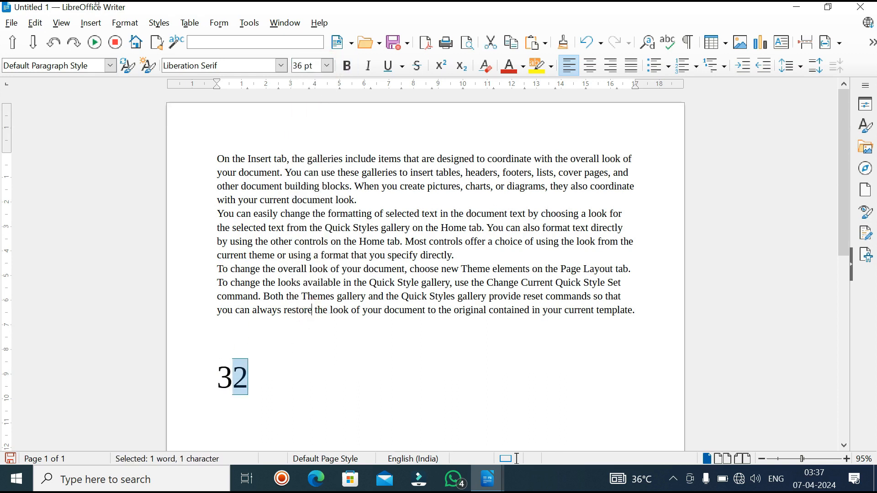
click(128, 24)
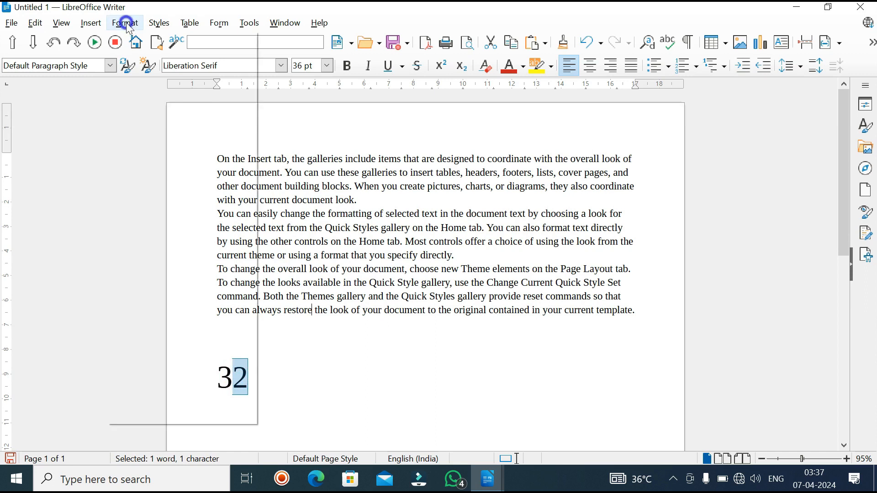
click(322, 126)
Step: Enter co2 below the last paragraph at 36 pt and format its 2 as subscript
click(335, 358)
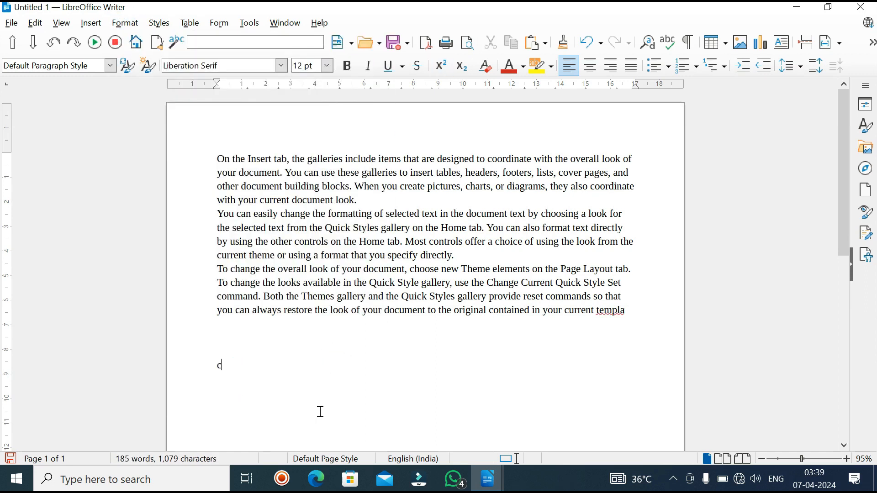
text(o)
click(231, 364)
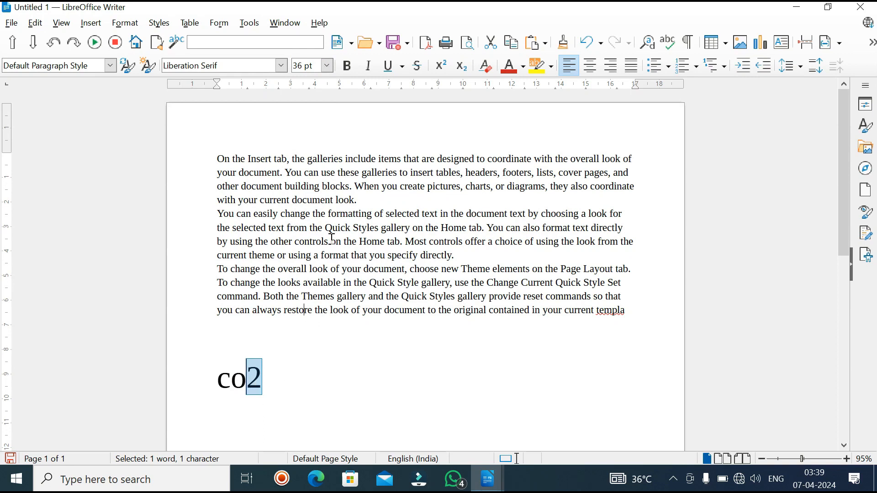
click(461, 69)
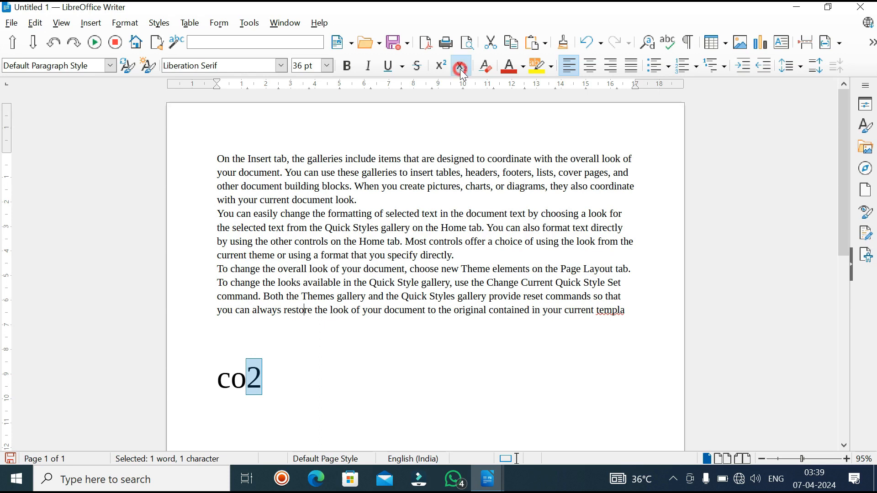
click(276, 405)
Step: Apply the Shadow text effect to the first paragraph
click(125, 23)
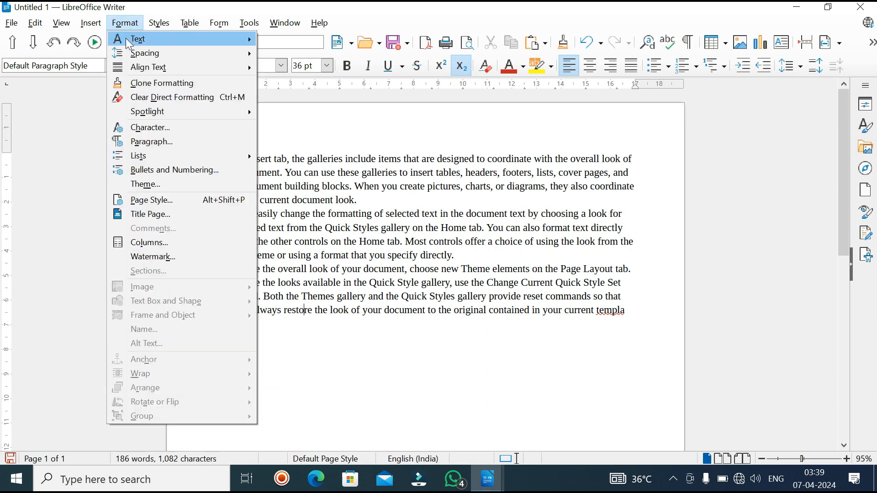
mouse_move(129, 43)
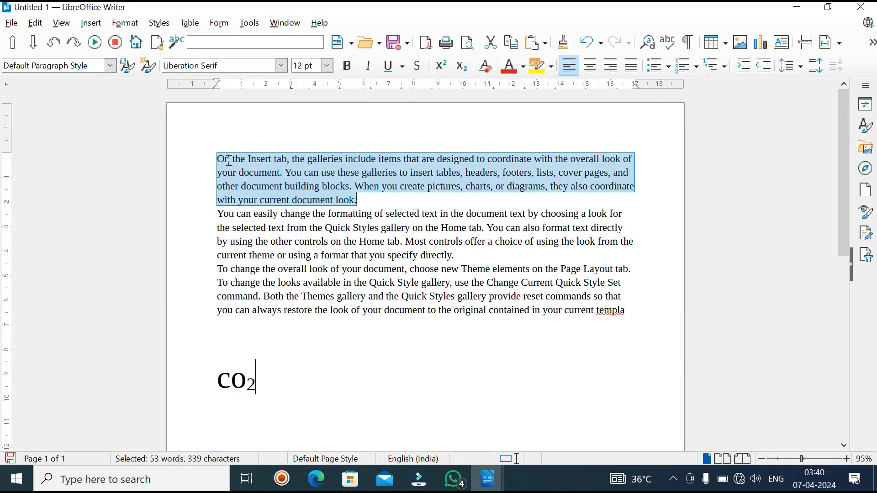
click(129, 26)
mouse_move(130, 42)
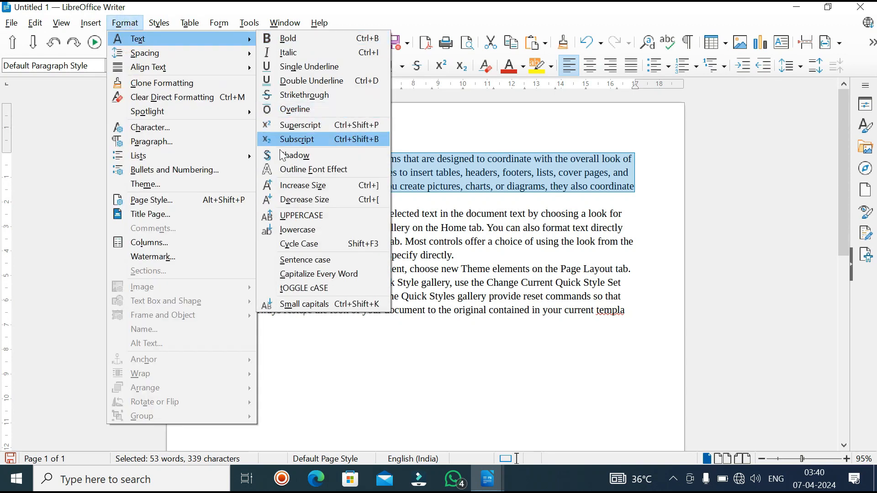
click(314, 172)
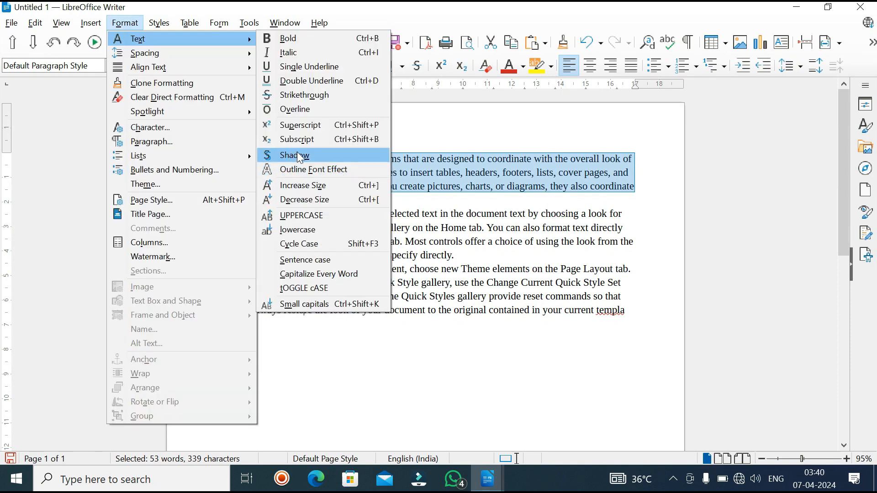
click(295, 155)
click(295, 154)
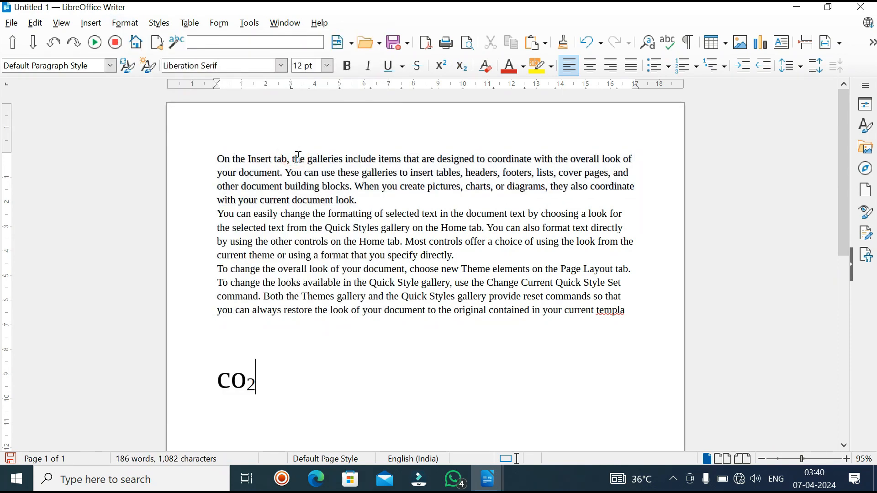
Step: Try a 40 pt font size on the first paragraph and undo the size change
key(ctrl+z)
click(327, 66)
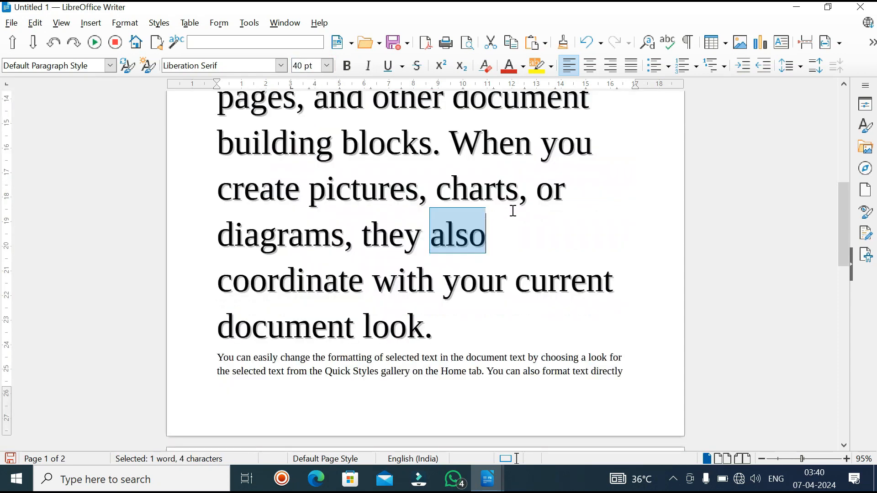
triple_click(407, 186)
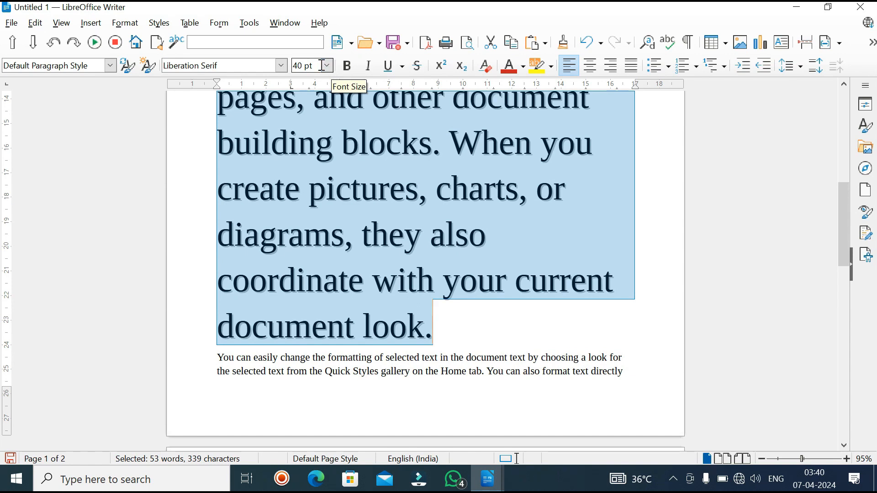
key(ctrl+z)
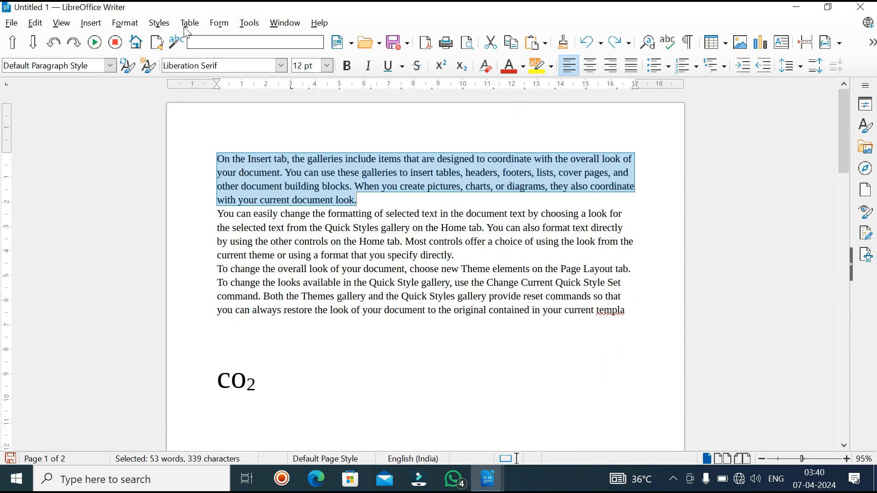
Step: Apply the Outline Font Effect to the first paragraph
click(127, 24)
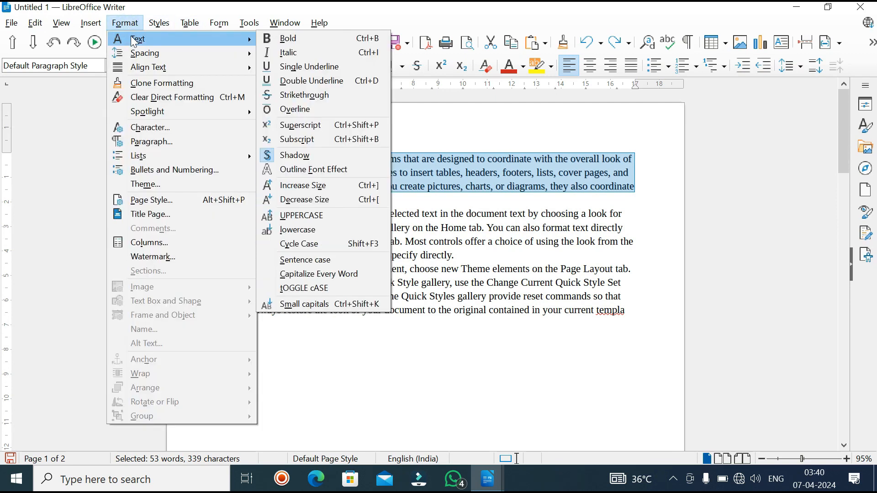
mouse_move(227, 57)
mouse_move(203, 40)
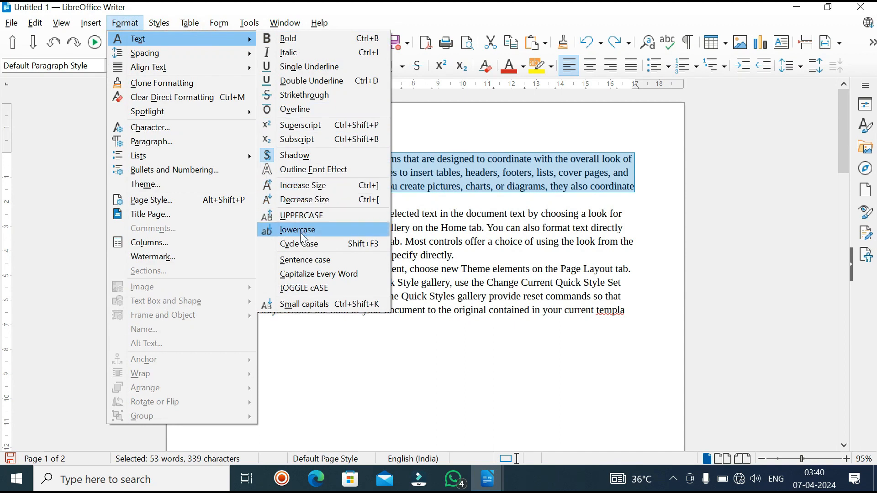
click(295, 168)
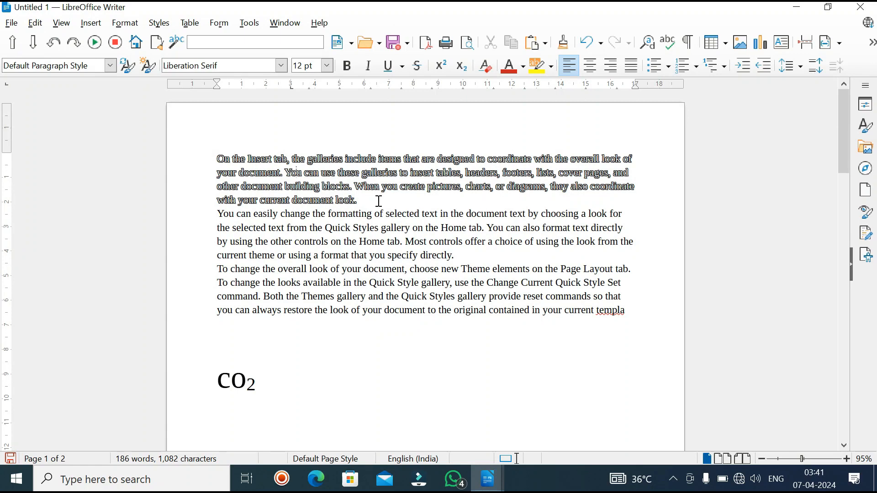
Step: Convert the second paragraph, beginning "You can easily change", to sentence case
click(124, 23)
mouse_move(137, 38)
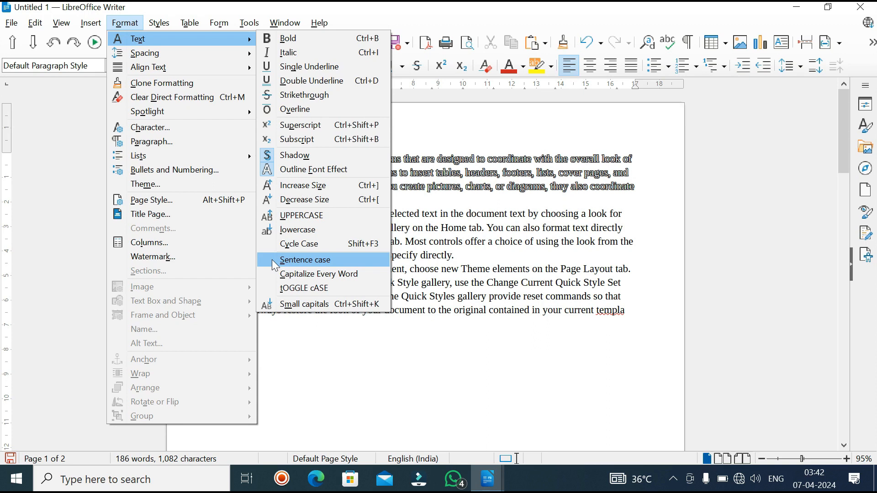
click(259, 245)
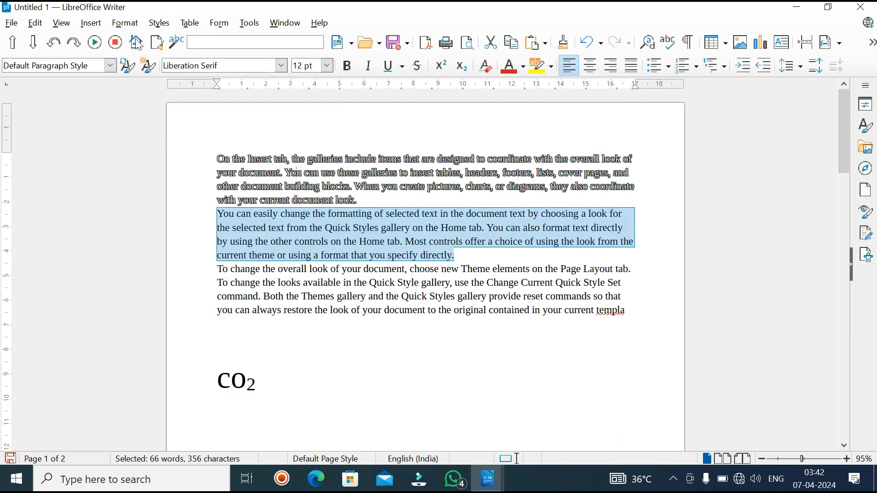
click(124, 23)
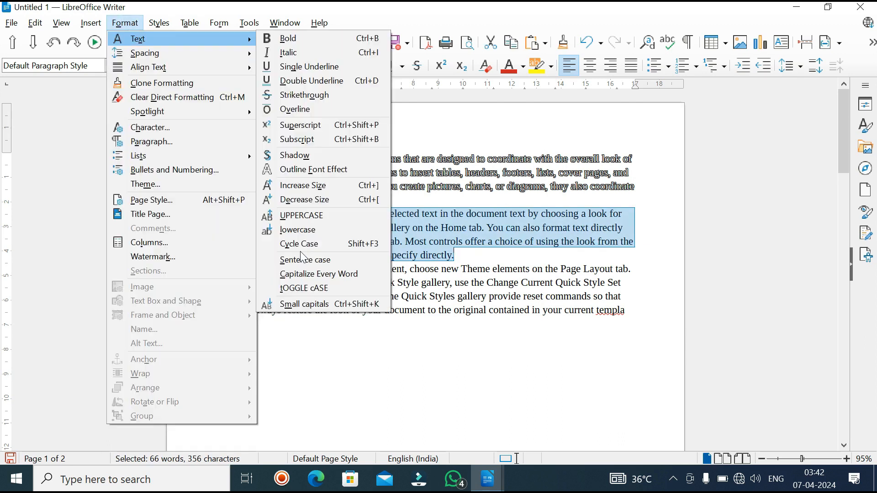
click(298, 259)
double_click(299, 254)
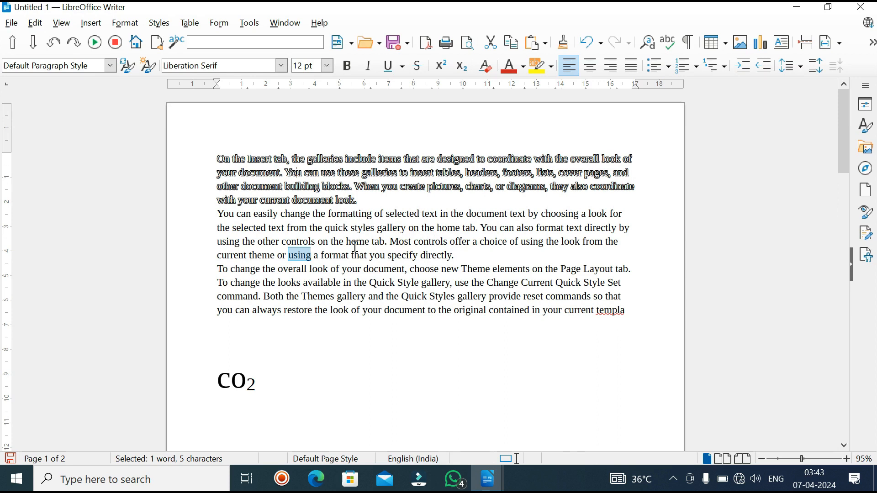
Step: Apply small capitals to the second paragraph, beginning "You can easily change"
click(119, 23)
mouse_move(206, 39)
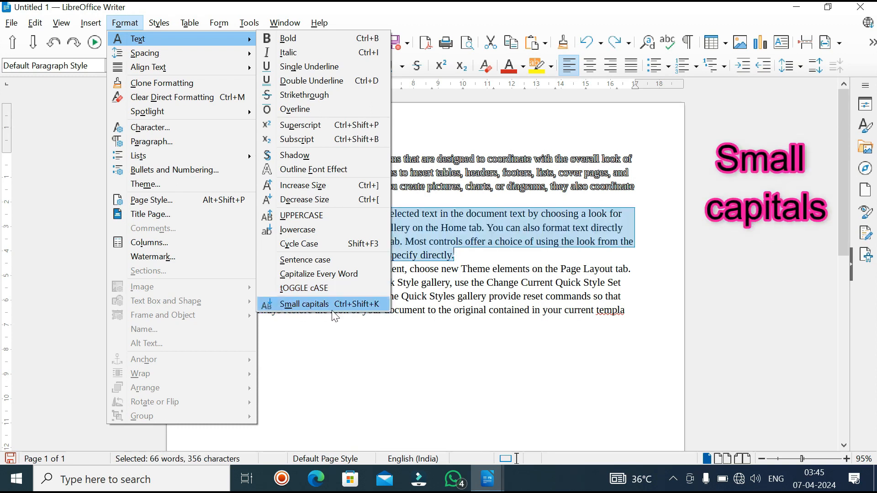
click(331, 304)
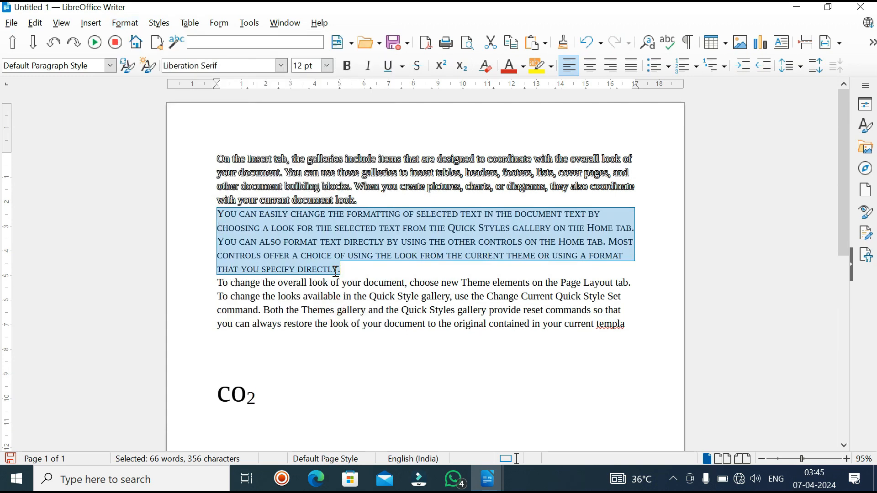
click(353, 270)
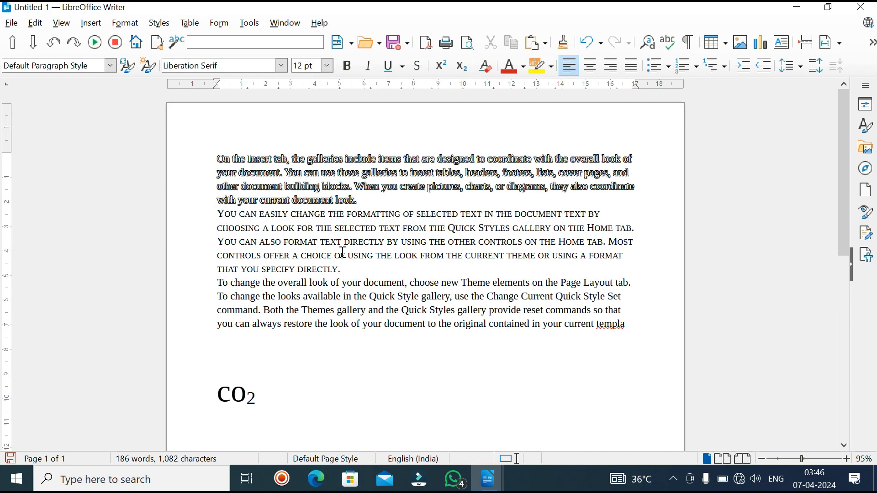
click(125, 22)
mouse_move(146, 56)
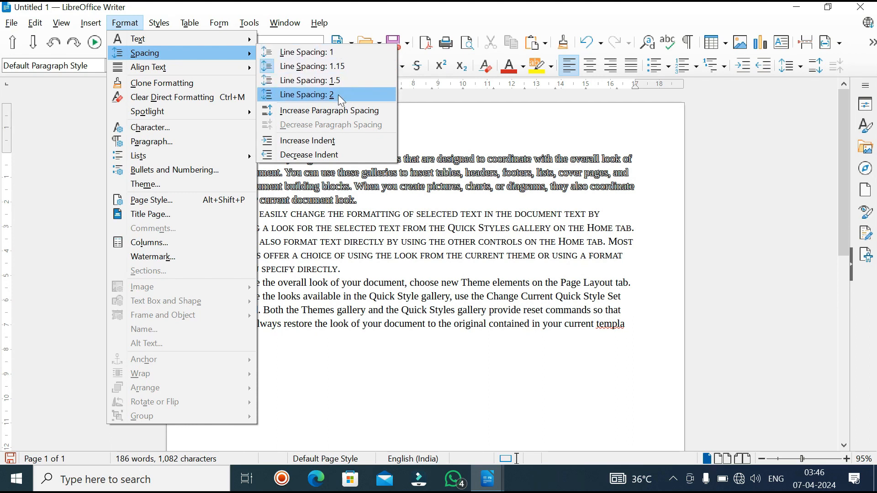
click(409, 251)
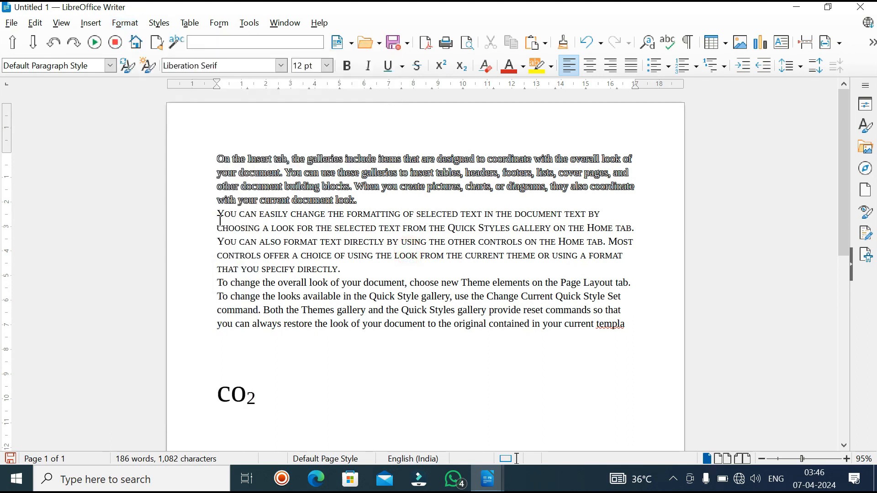
Step: Undo the earlier case and text effect changes on the first two paragraphs, along with the added CO₂ text
key(ctrl+z)
key(ctrl+z)
key(ctrl+z)
key(ctrl+z)
key(ctrl+z)
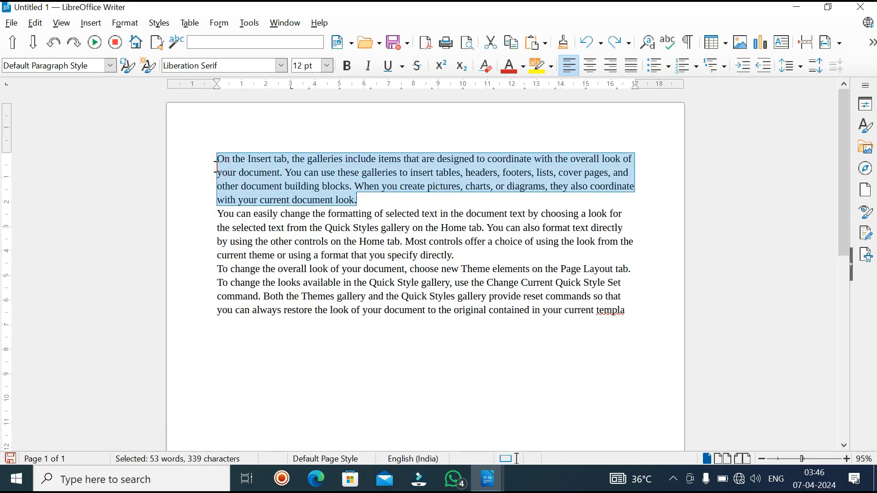
Step: Try line spacing 2 on the first paragraph and undo the spacing change
click(124, 23)
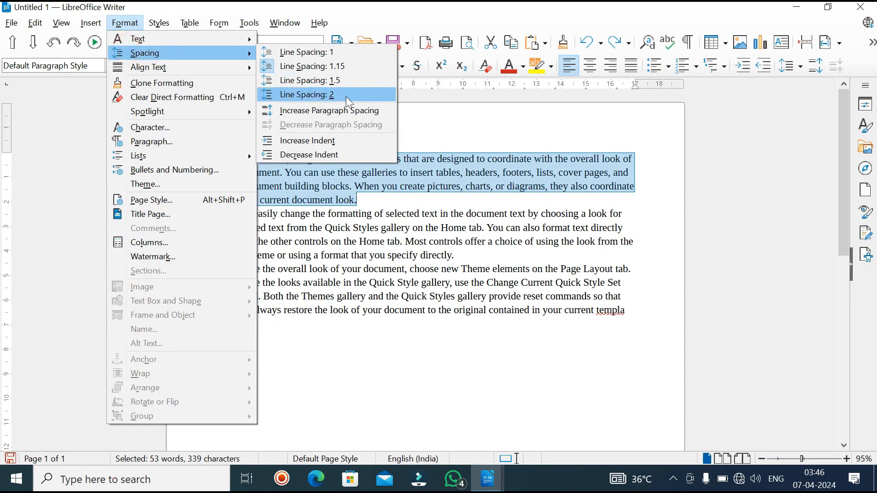
click(347, 97)
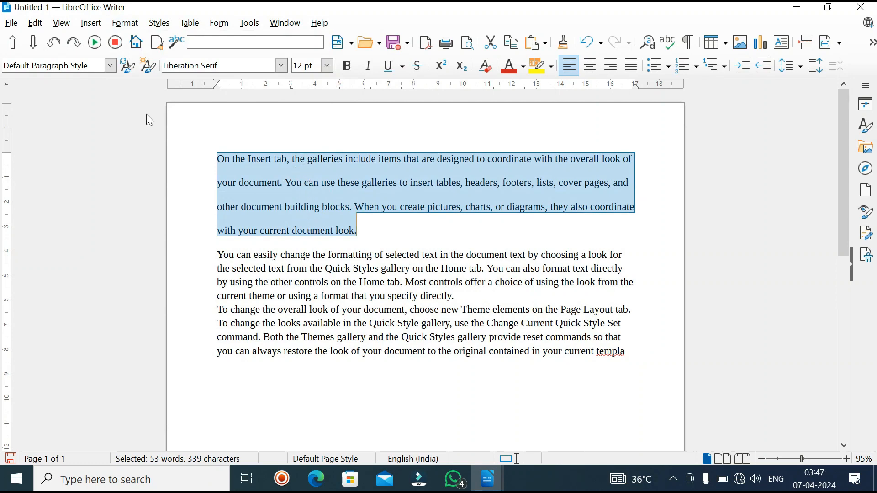
key(ctrl+z)
Step: Increase the paragraph spacing of all three paragraphs
click(125, 23)
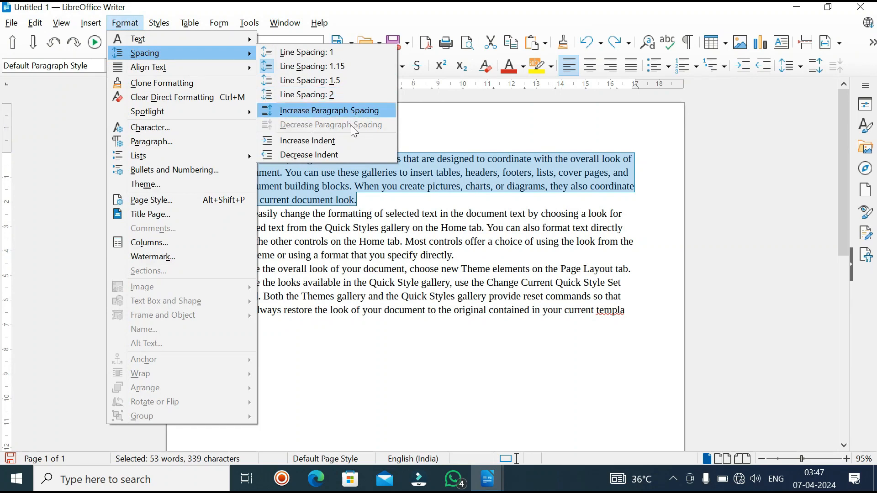
double_click(350, 213)
drag(218, 155, 439, 354)
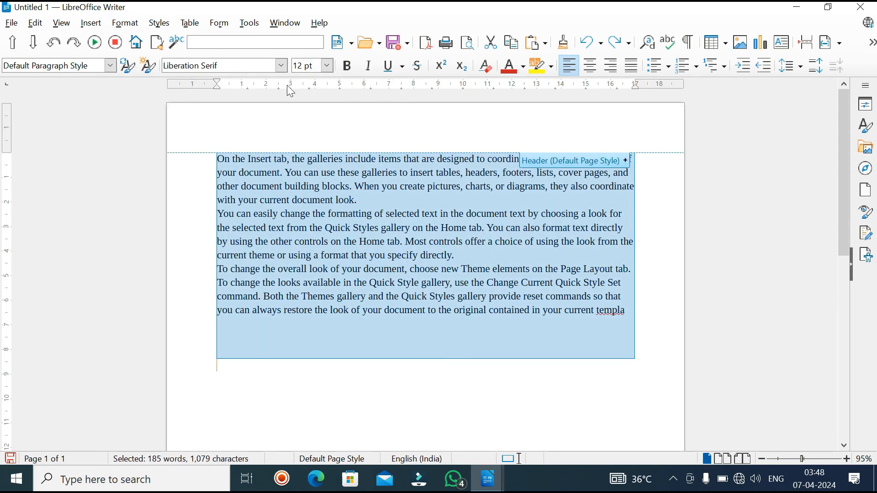
click(119, 28)
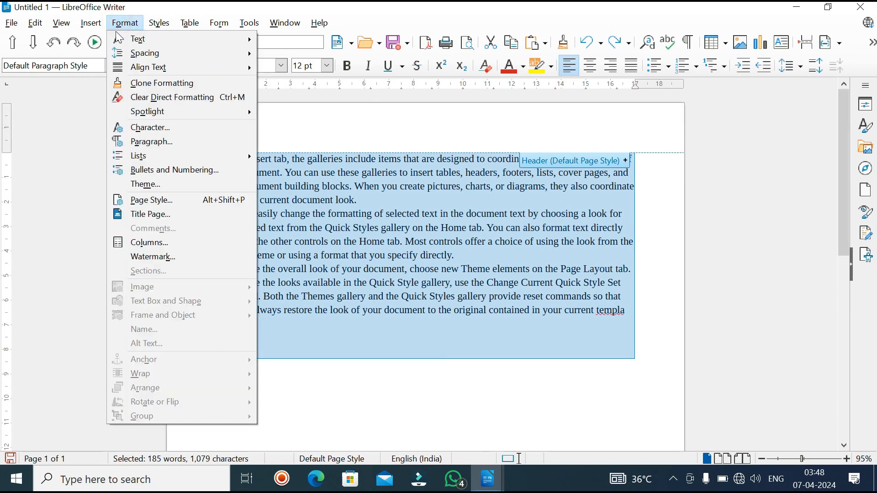
mouse_move(119, 59)
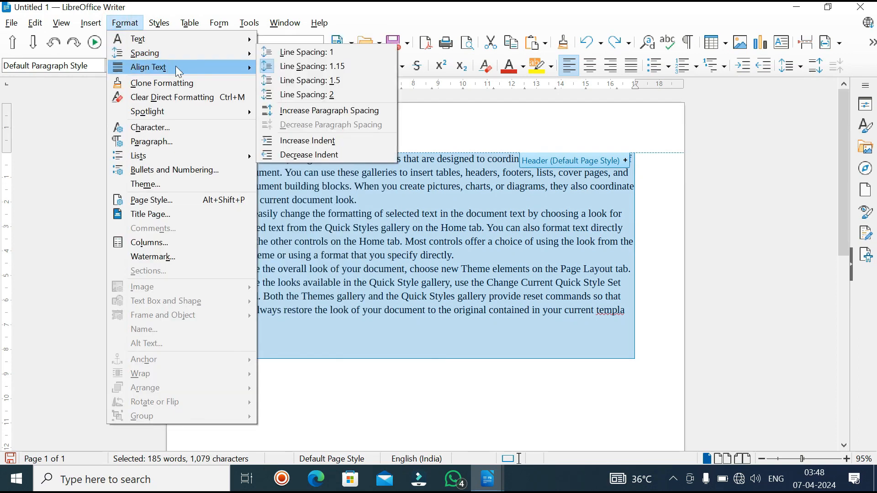
click(359, 114)
click(333, 174)
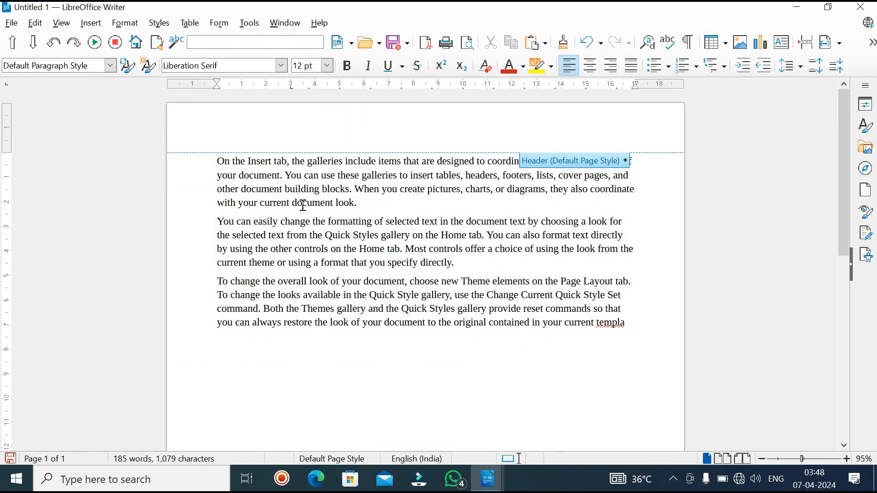
Step: Decrease the paragraph spacing of all three paragraphs
drag(217, 340, 474, 119)
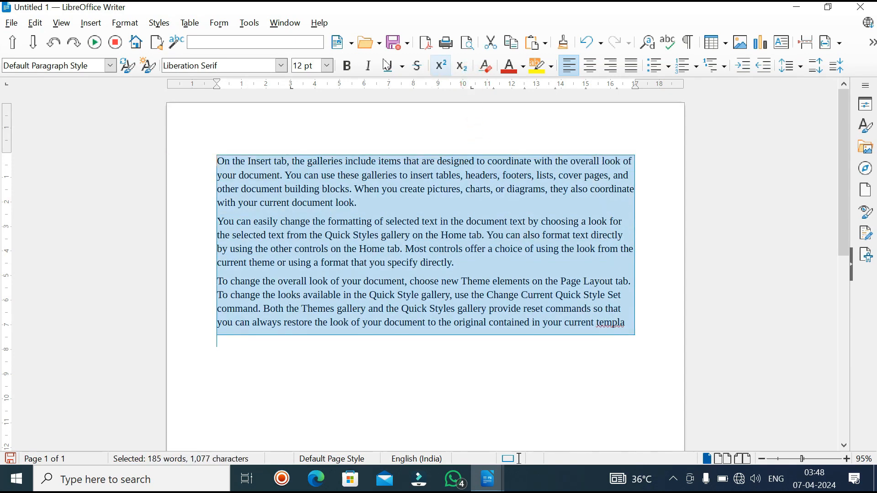
click(129, 27)
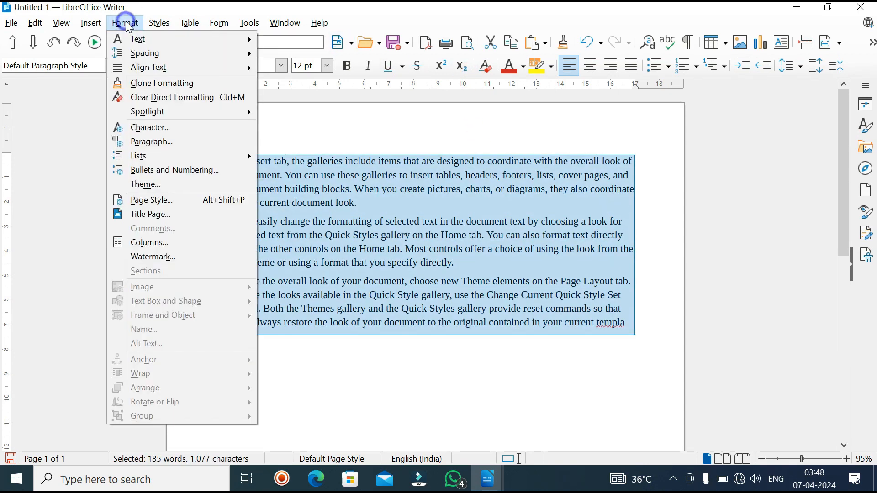
mouse_move(144, 55)
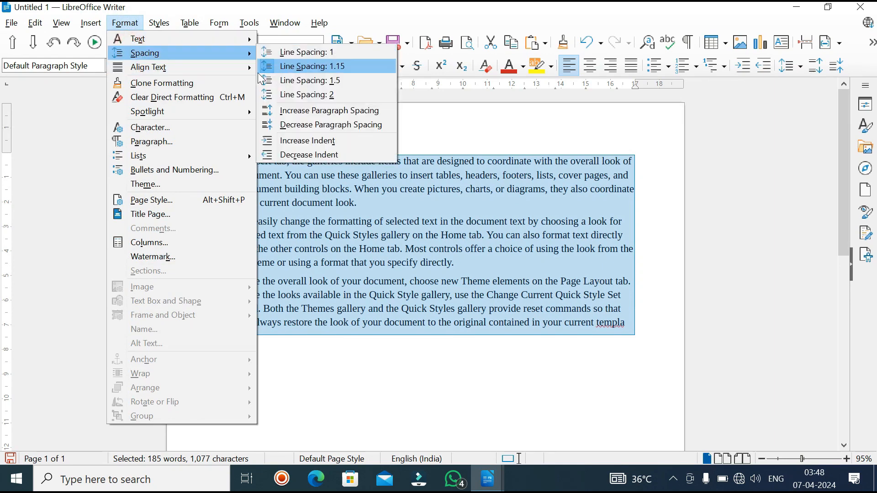
click(350, 128)
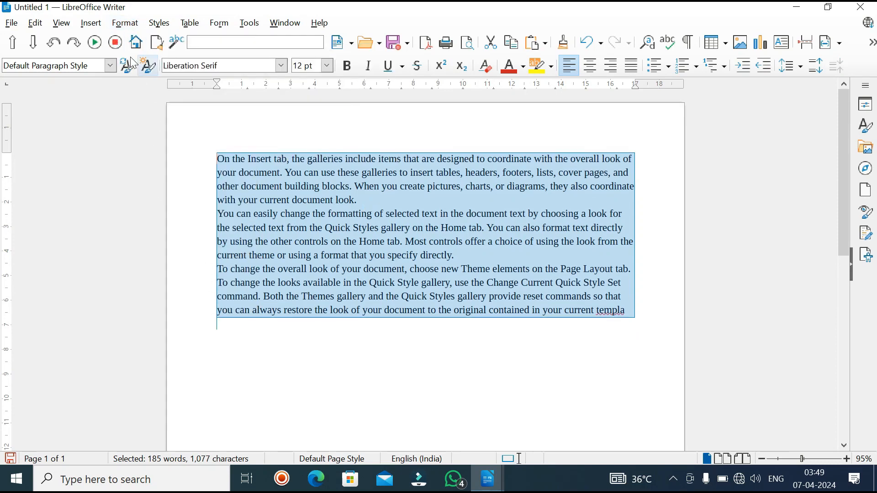
Step: Increase the indent of the first paragraph, beginning "On the Insert tab"
click(125, 23)
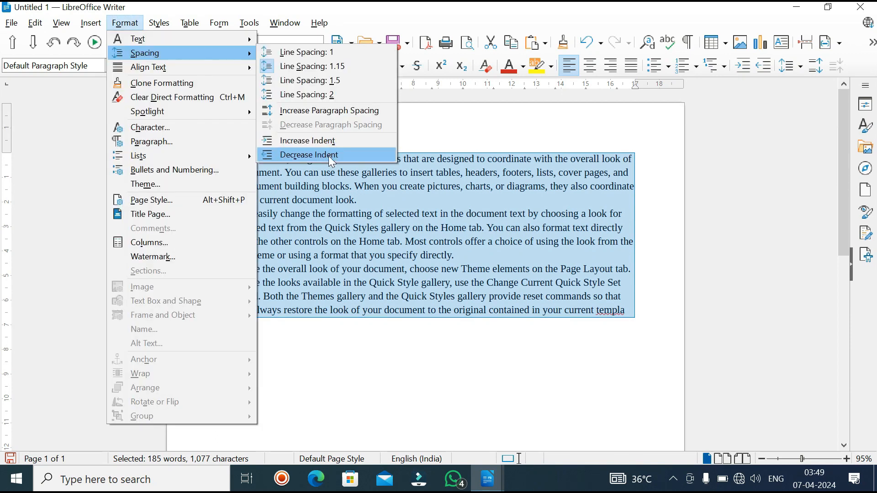
click(316, 337)
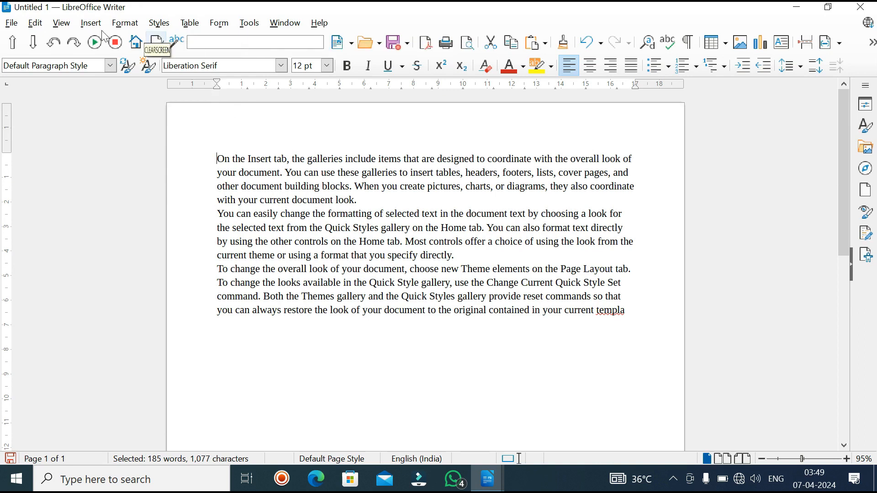
click(125, 23)
mouse_move(137, 53)
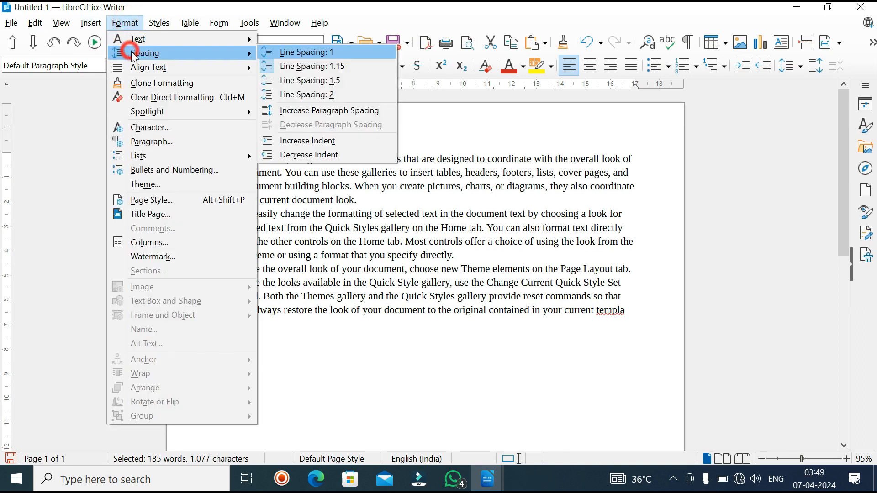
click(283, 141)
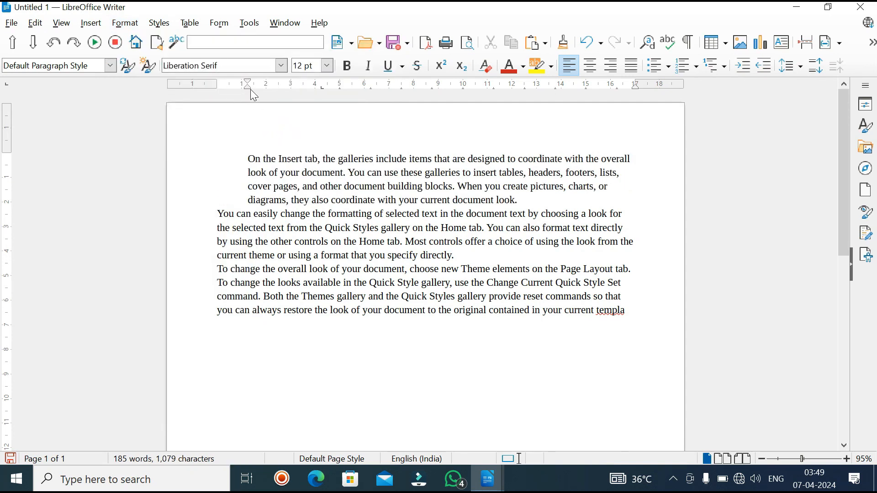
Step: Decrease the indent of the first paragraph by one level
mouse_move(247, 86)
click(126, 28)
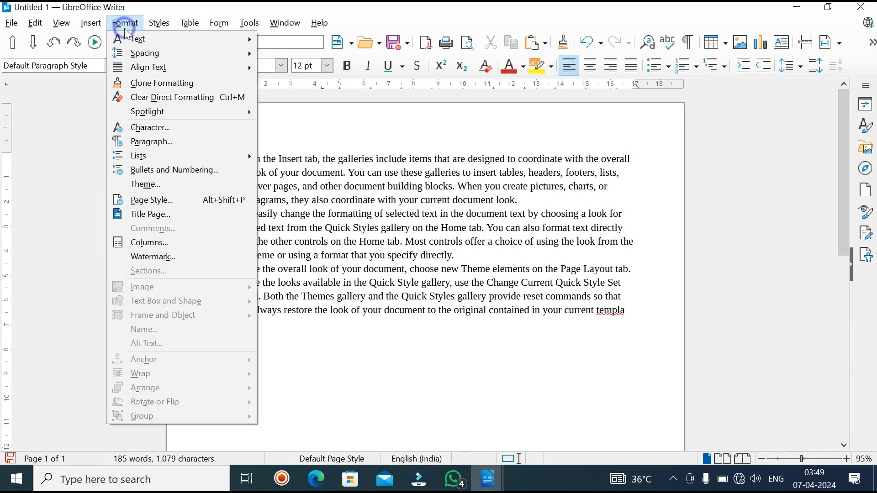
mouse_move(206, 53)
click(313, 157)
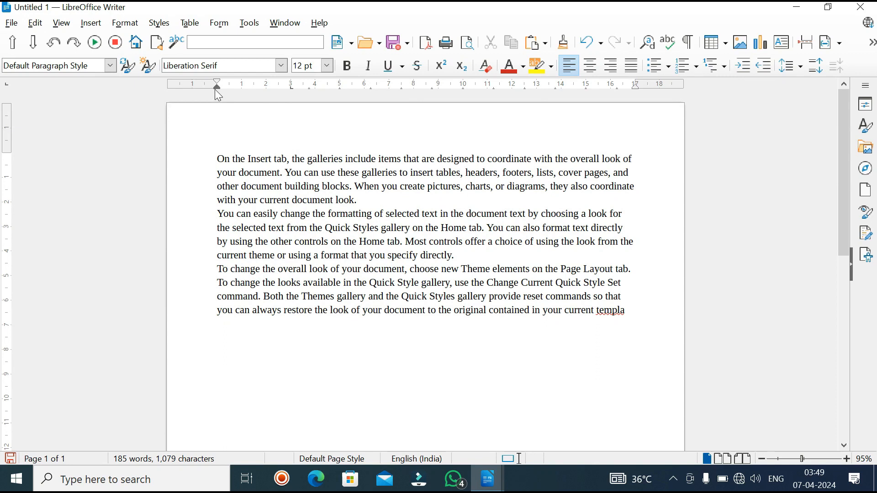
Step: Try left, centered and right alignment in turn on the first paragraph
click(124, 23)
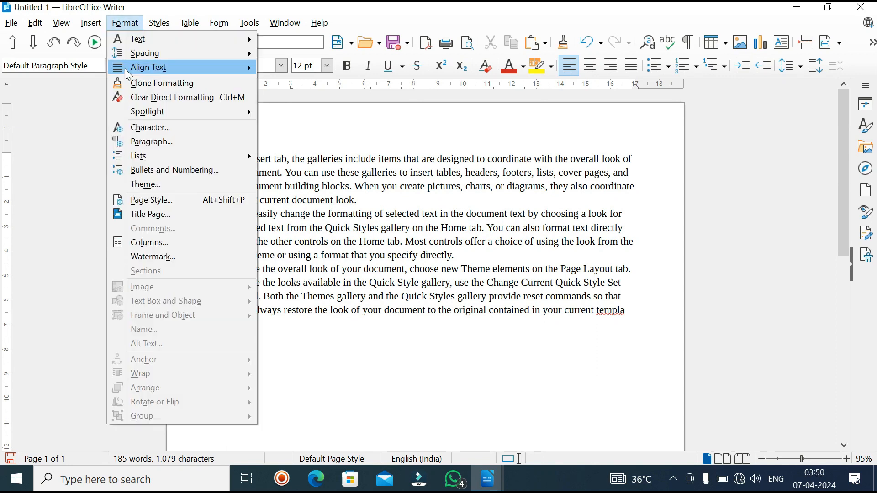
mouse_move(127, 74)
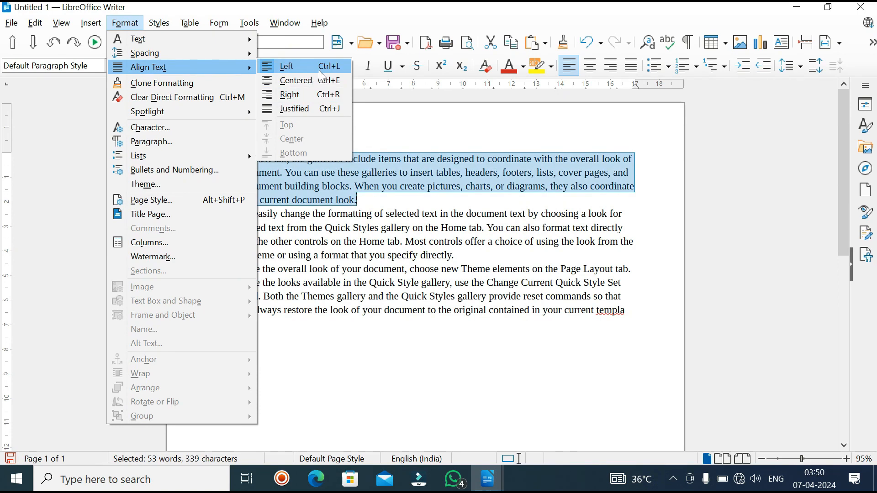
click(296, 69)
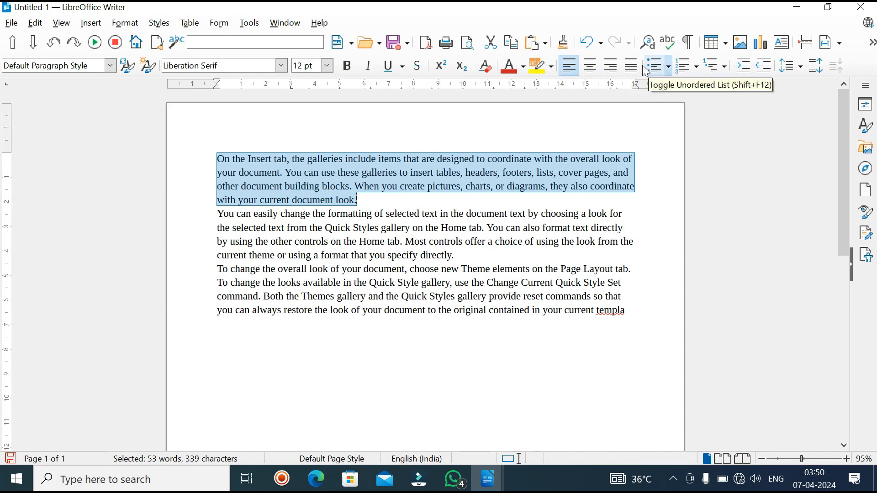
click(586, 68)
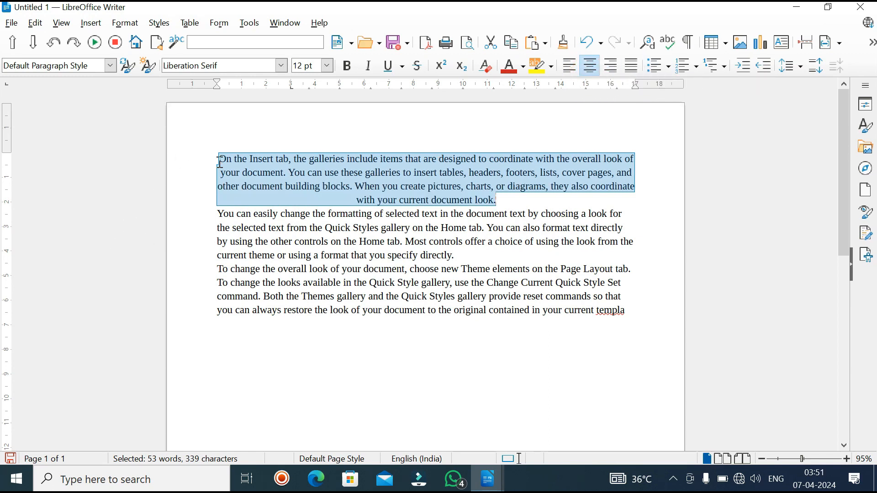
click(613, 73)
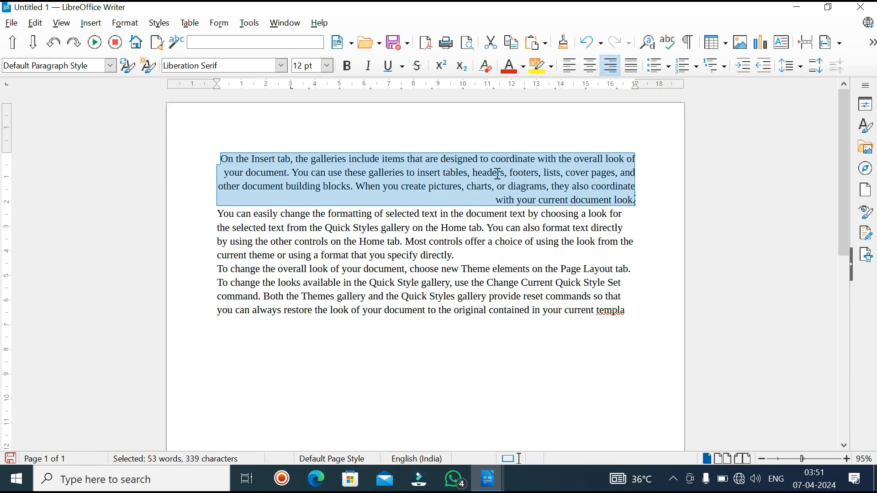
Step: Apply justified alignment to all three paragraphs
click(125, 23)
mouse_move(182, 67)
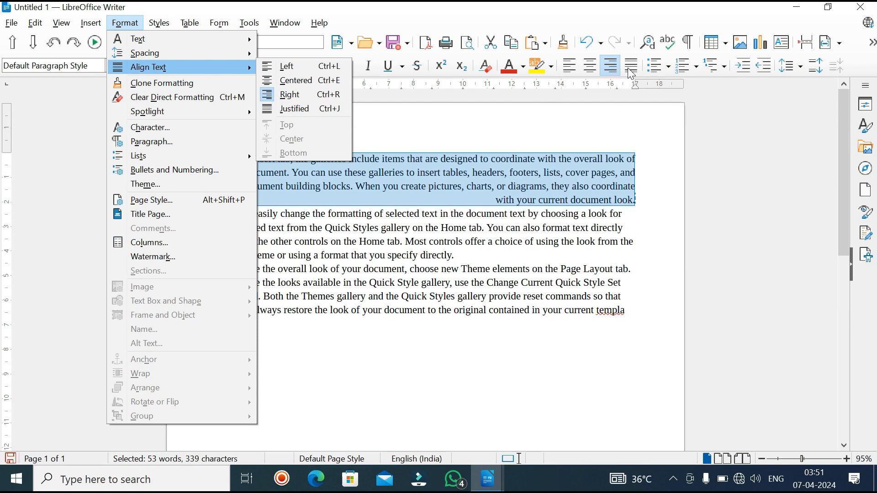
click(609, 124)
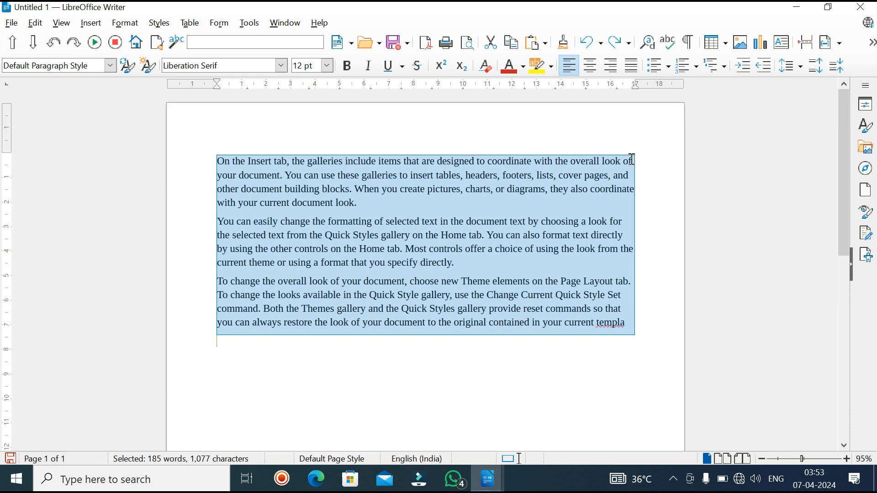
click(633, 67)
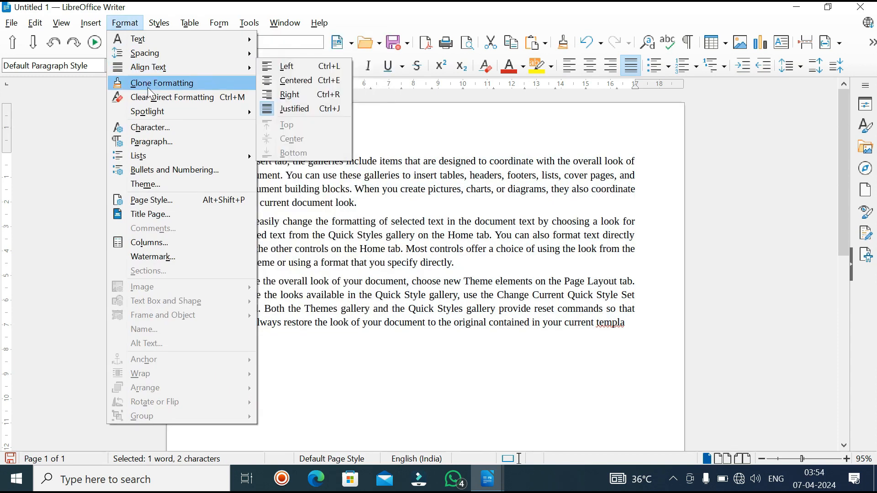
Step: Set the first paragraph's font size to 21 pt
click(198, 82)
drag(217, 188, 235, 185)
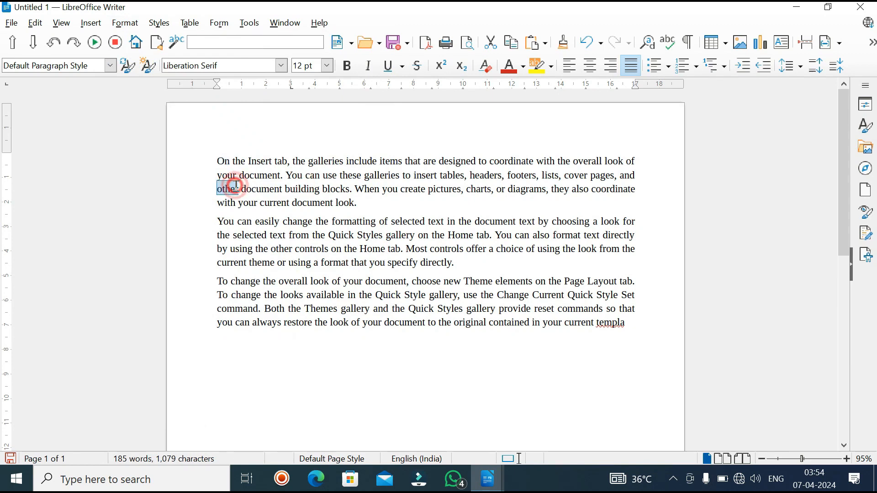
triple_click(235, 176)
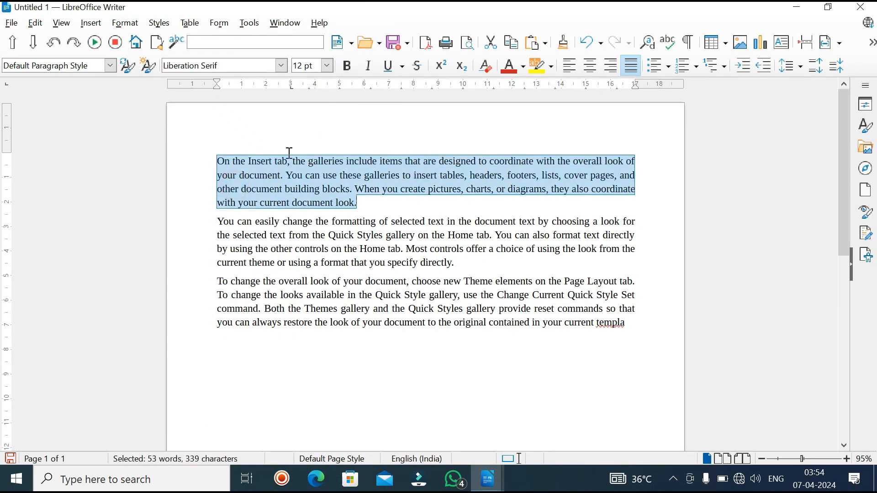
click(326, 65)
click(309, 239)
click(310, 239)
click(229, 164)
triple_click(230, 165)
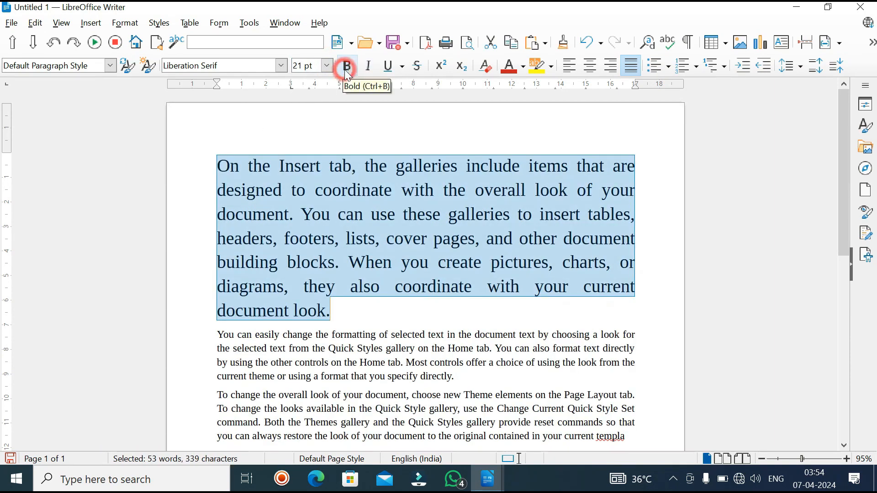
Step: Give the first paragraph a light red font color and a light gold character highlight
click(523, 69)
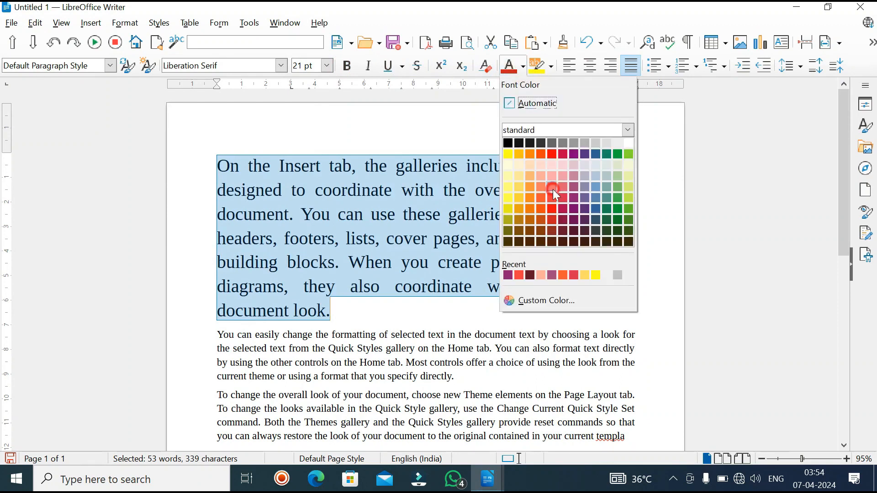
click(553, 189)
click(551, 66)
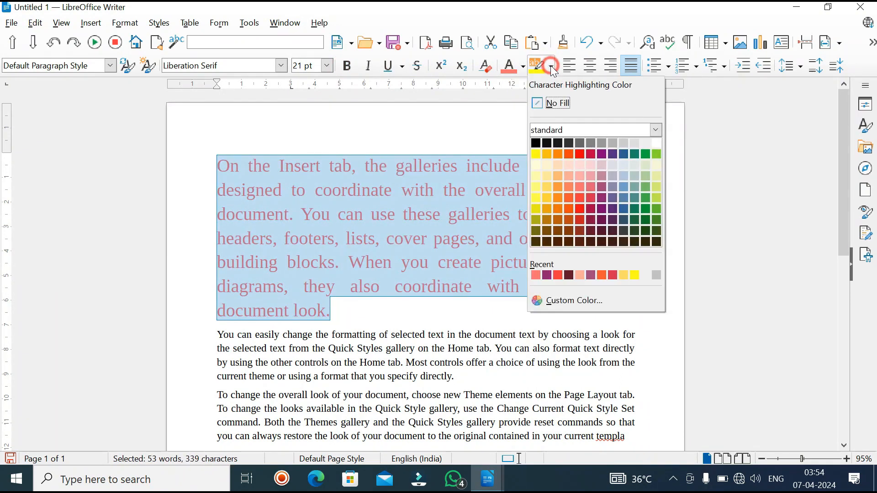
click(544, 174)
Step: Clone the first paragraph's formatting onto the second paragraph and the third paragraph's opening words up to "choose"
scroll(241, 210, down, 3)
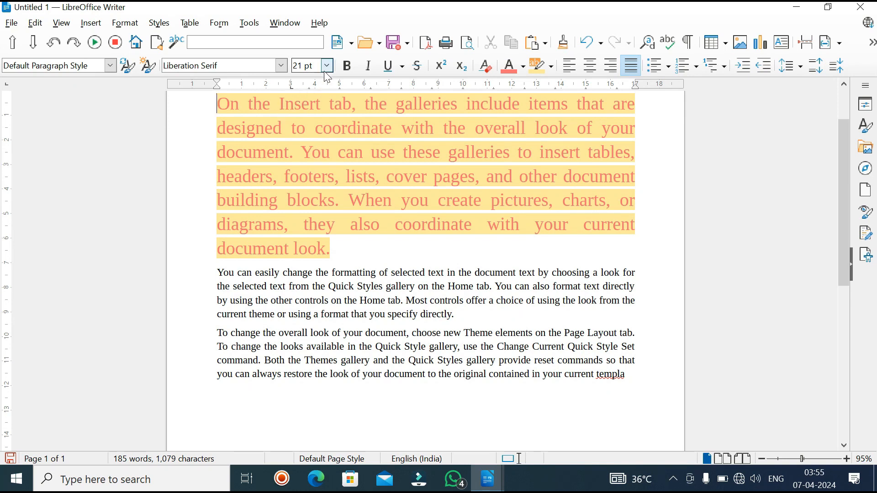
triple_click(223, 272)
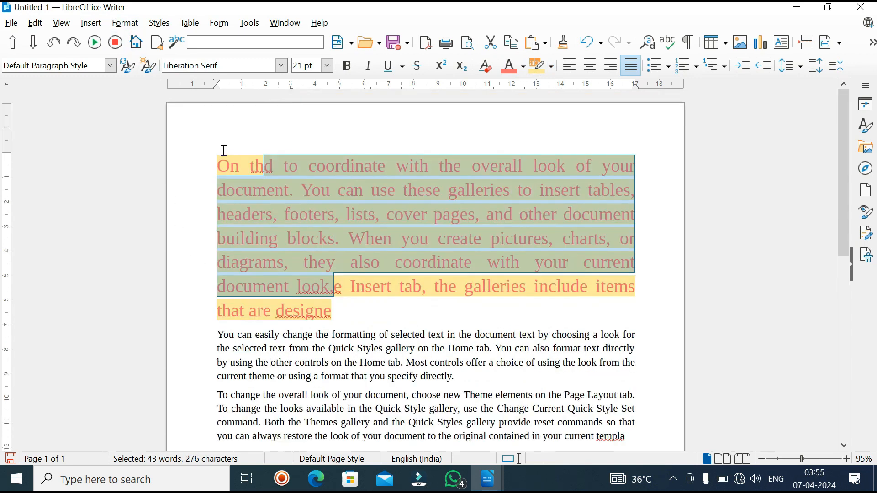
drag(210, 155, 333, 314)
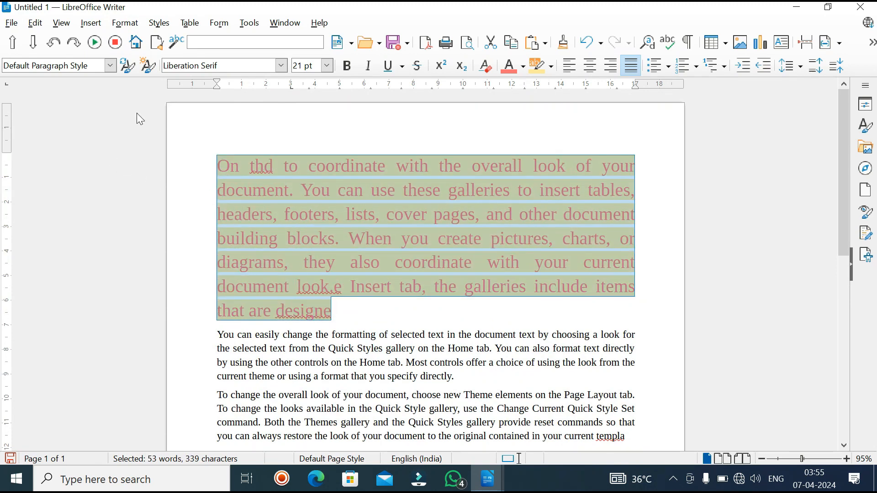
click(123, 24)
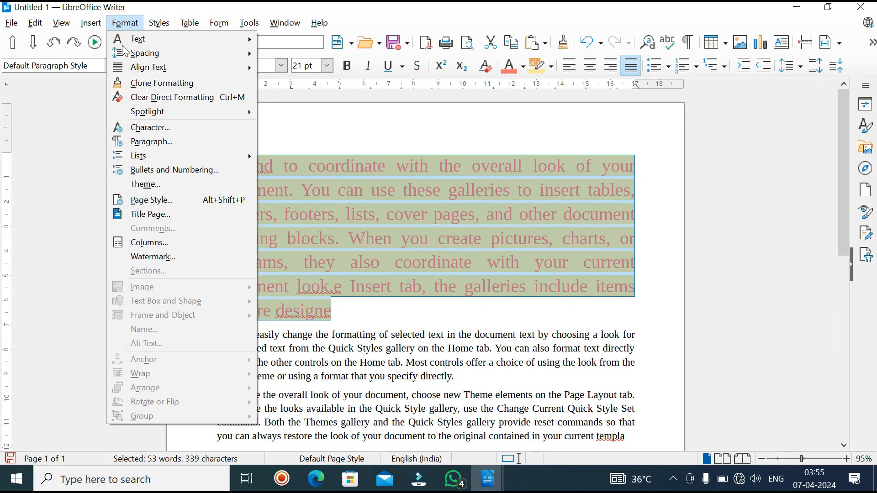
click(133, 84)
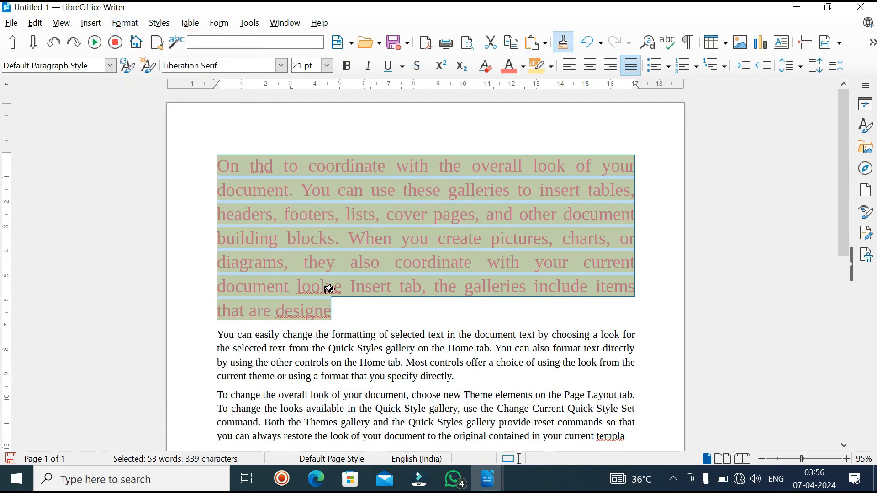
mouse_move(218, 335)
mouse_down()
mouse_move(281, 360)
mouse_move(439, 389)
mouse_up()
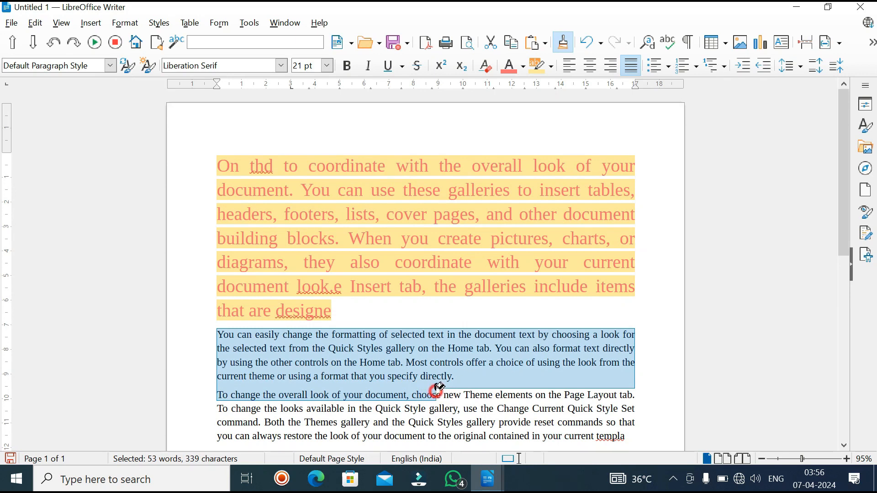
drag(439, 388, 438, 388)
scroll(220, 199, up, 1)
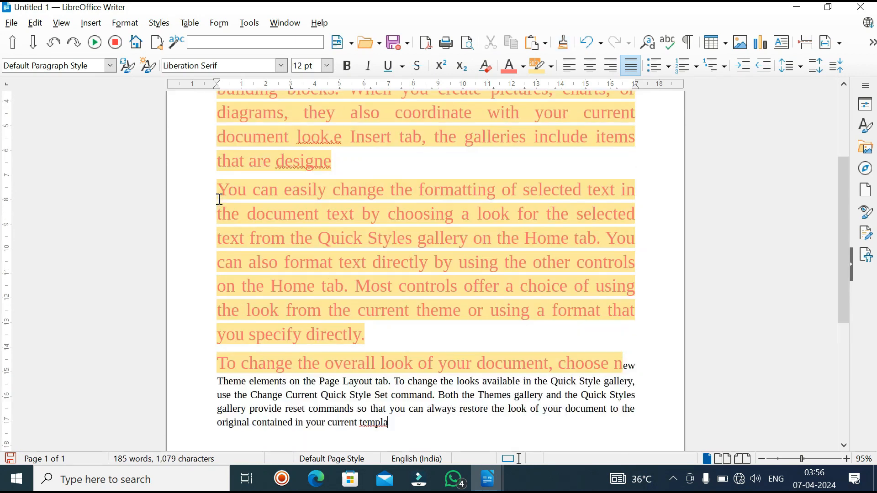
scroll(219, 199, up, 4)
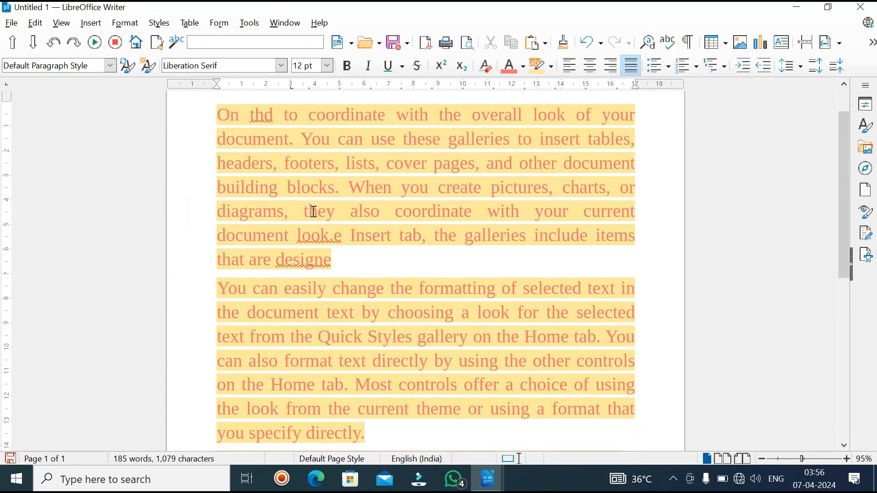
scroll(374, 283, down, 5)
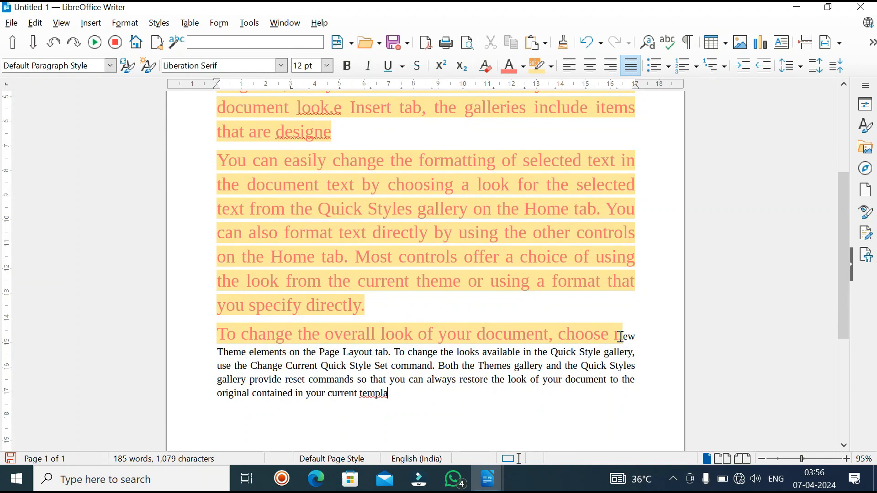
scroll(620, 337, up, 5)
Step: Clear the direct formatting from all the highlighted text, from the first paragraph to the third paragraph's opening words
click(125, 23)
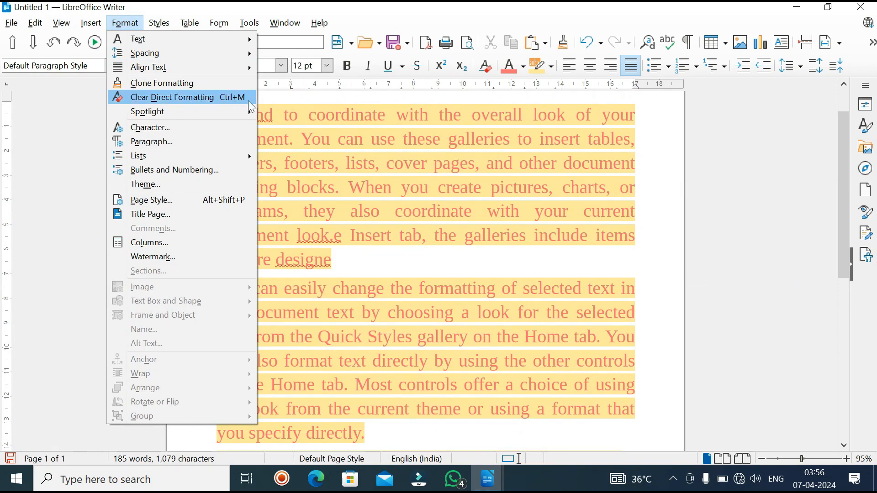
click(248, 102)
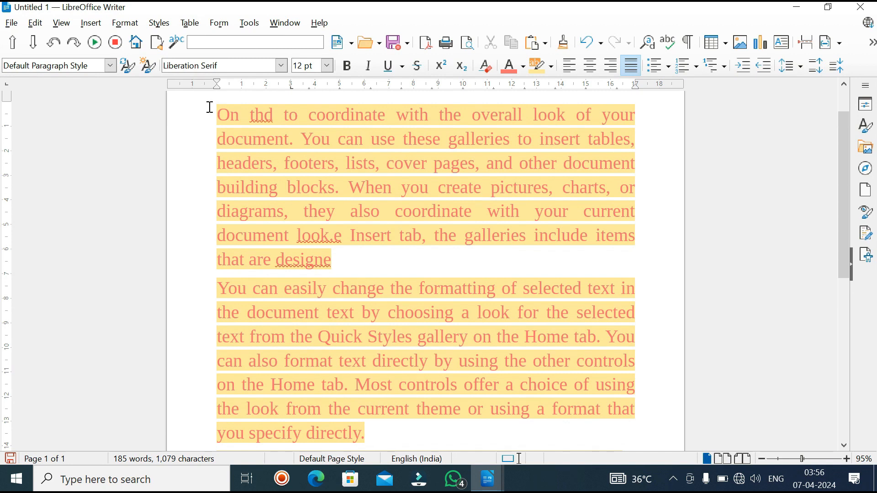
scroll(400, 396, down, 2)
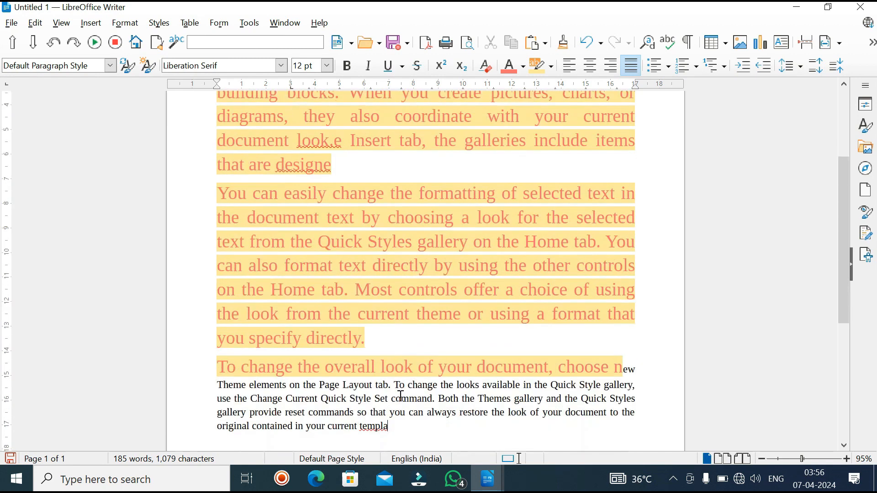
click(621, 366)
drag(621, 366, 190, 11)
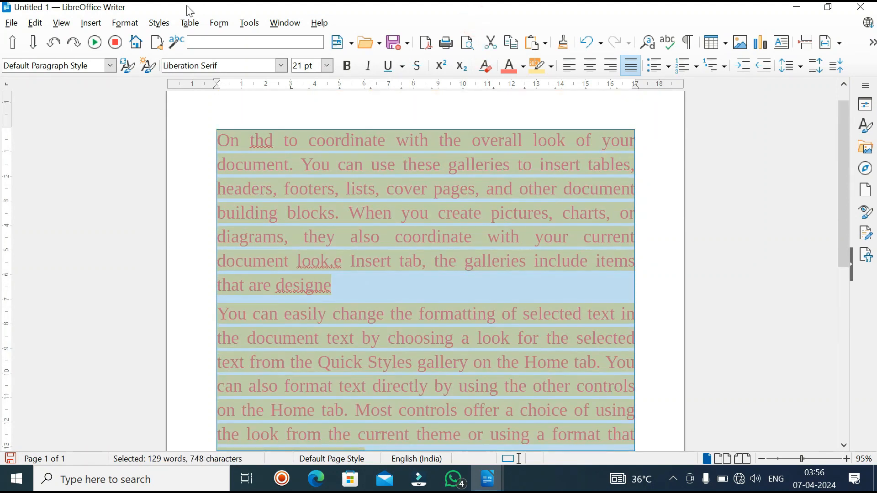
click(127, 29)
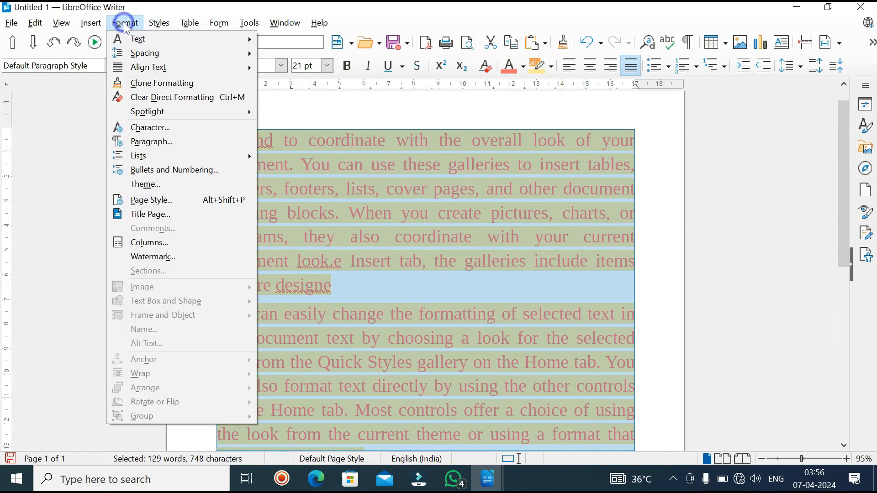
click(131, 97)
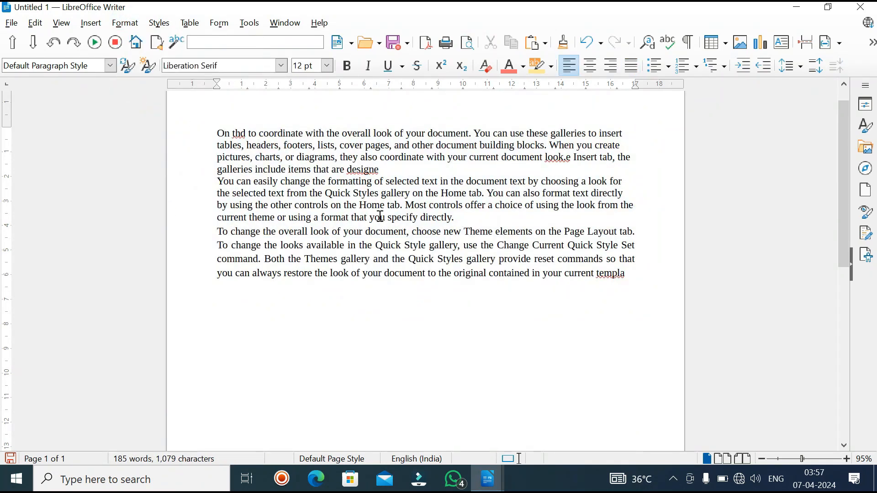
Step: Turn on Spotlight for paragraph styles
click(125, 23)
mouse_move(141, 113)
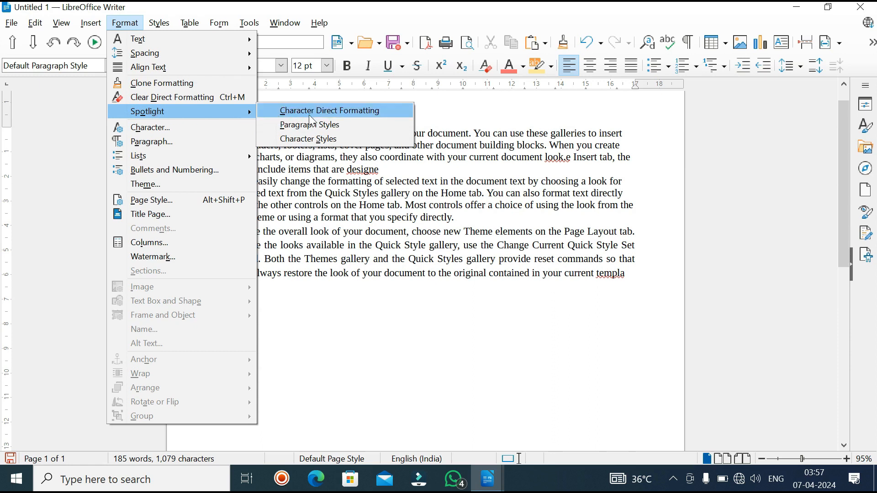
click(270, 124)
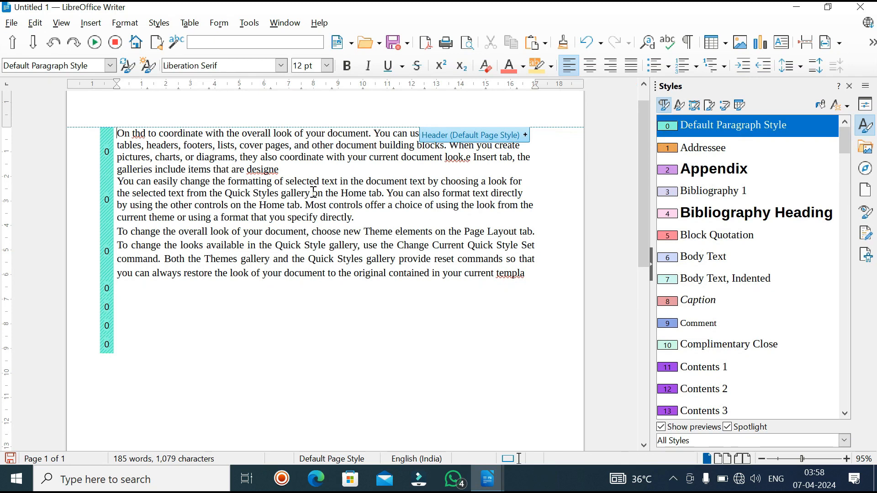
Step: Apply the Bibliography Heading paragraph style to the first paragraph, and replace it with the Comment style
drag(252, 176, 343, 211)
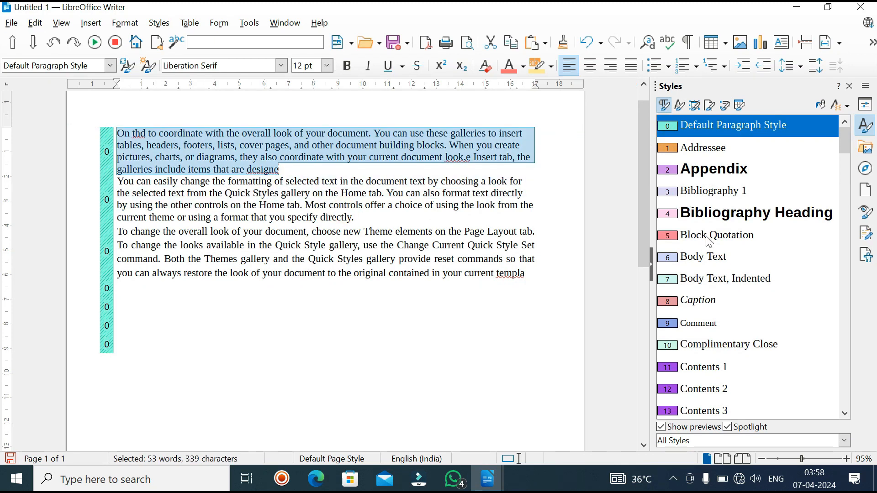
double_click(706, 218)
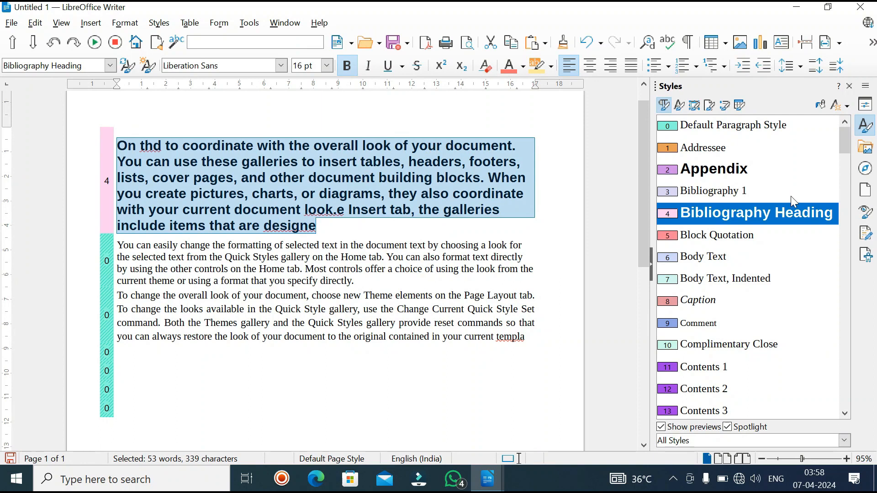
scroll(790, 196, down, 3)
double_click(731, 191)
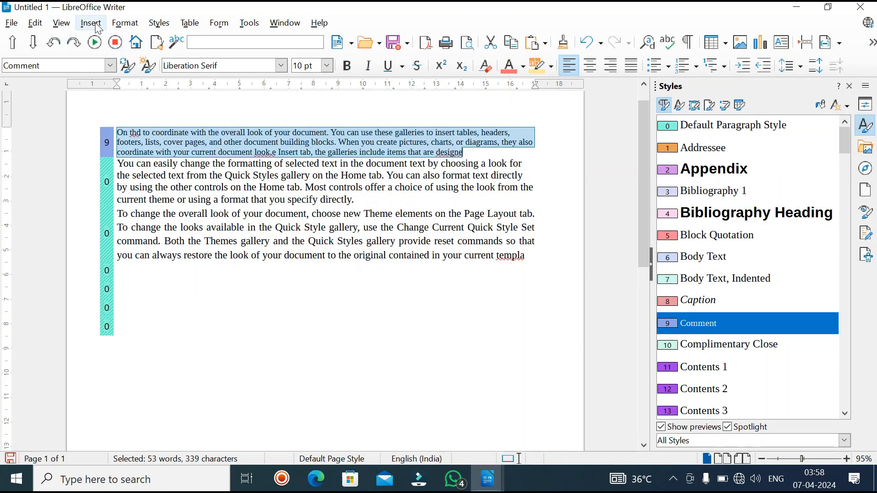
Step: Turn on Spotlight for character styles and apply the Main Index Entry style to the word "specify" in the second paragraph
click(141, 26)
mouse_move(122, 111)
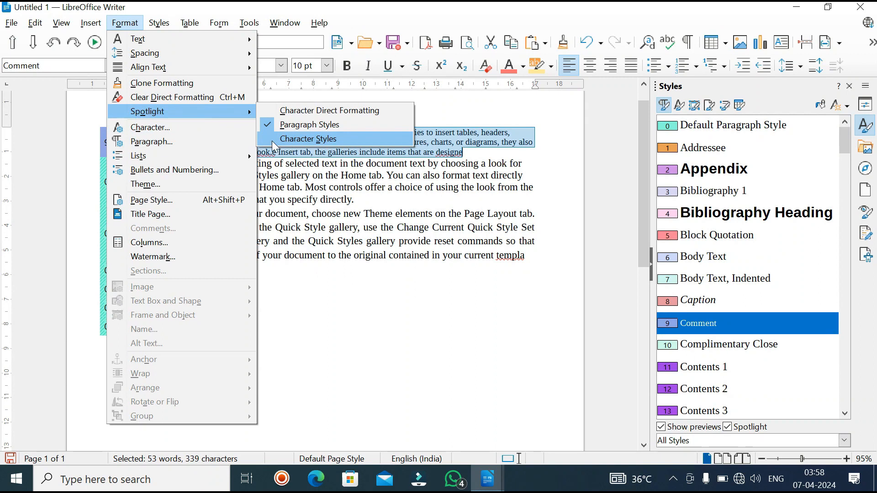
click(271, 142)
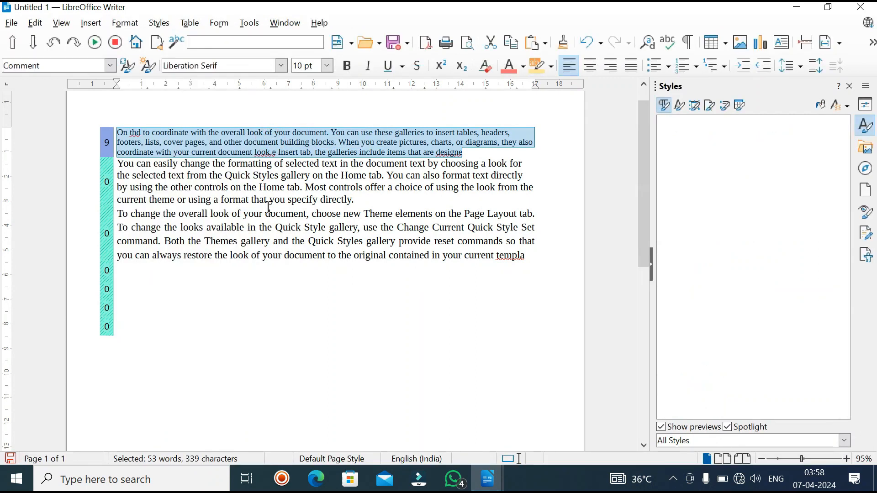
double_click(318, 198)
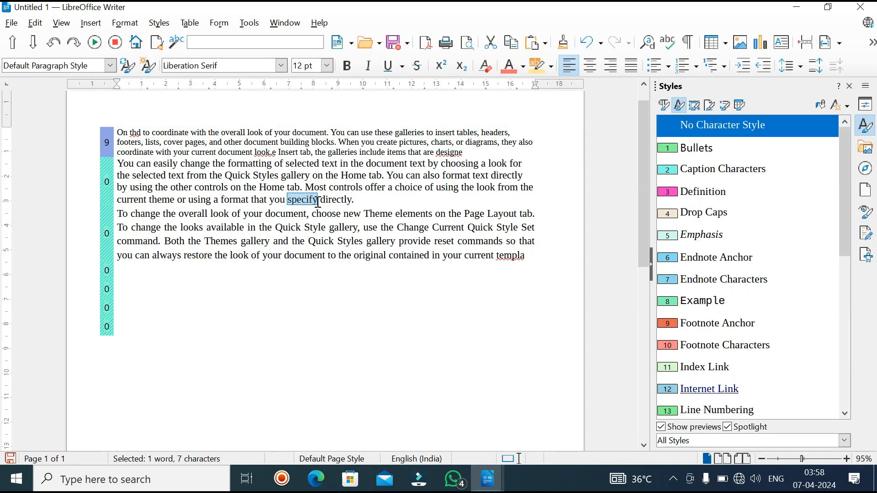
scroll(727, 318, down, 2)
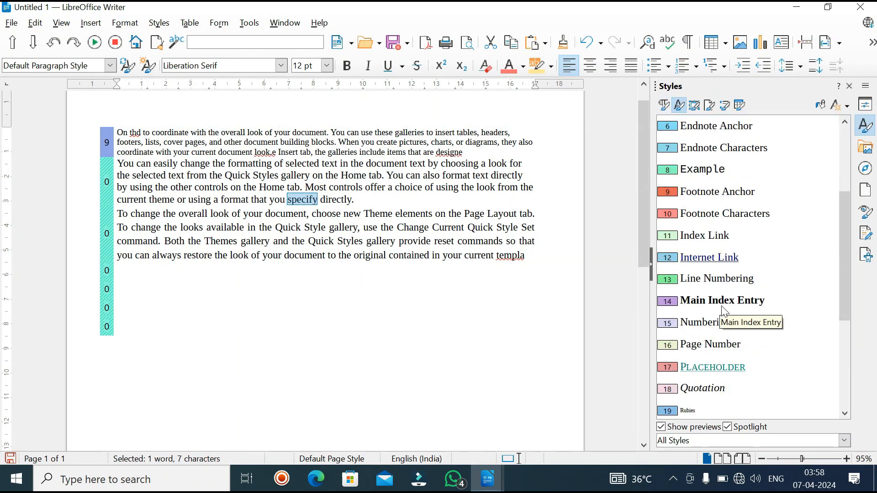
double_click(722, 301)
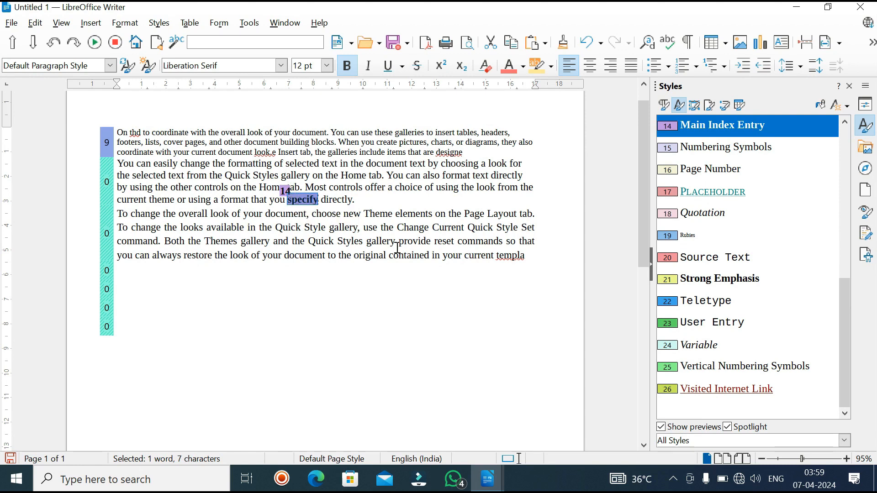
scroll(398, 247, down, 3)
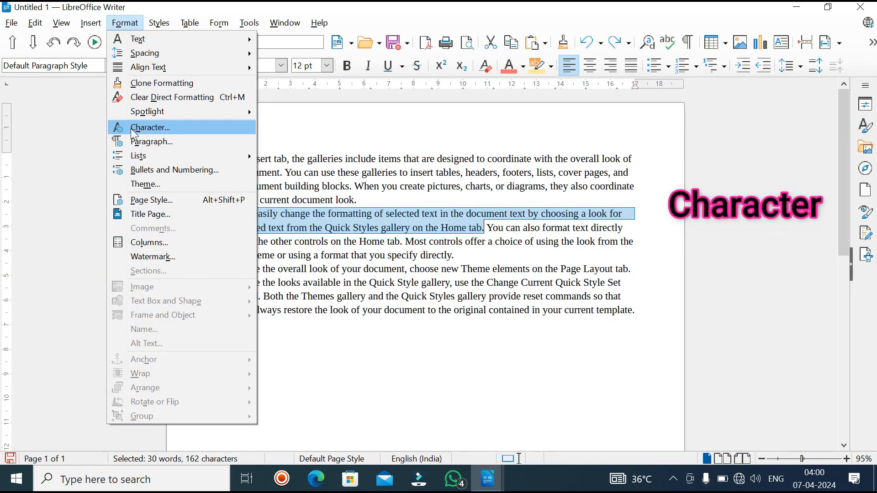
Step: Choose the Lucida Console font in the character settings of the second paragraph's selected first sentence
click(132, 129)
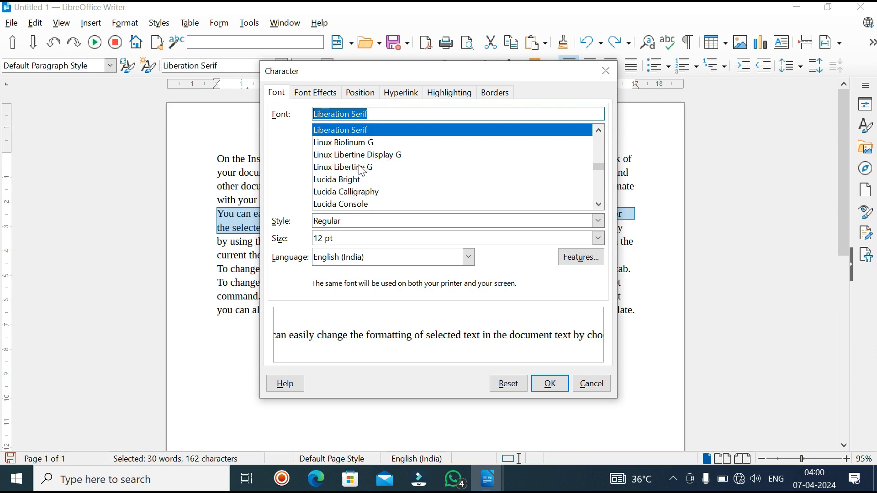
scroll(360, 172, down, 1)
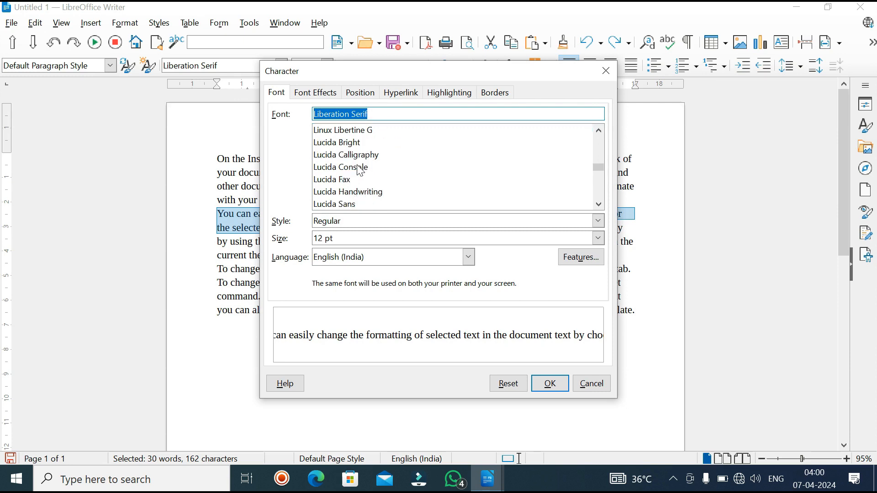
click(361, 167)
Step: Set the selected sentence's font color to Light Red 4 with 2% transparency
click(324, 97)
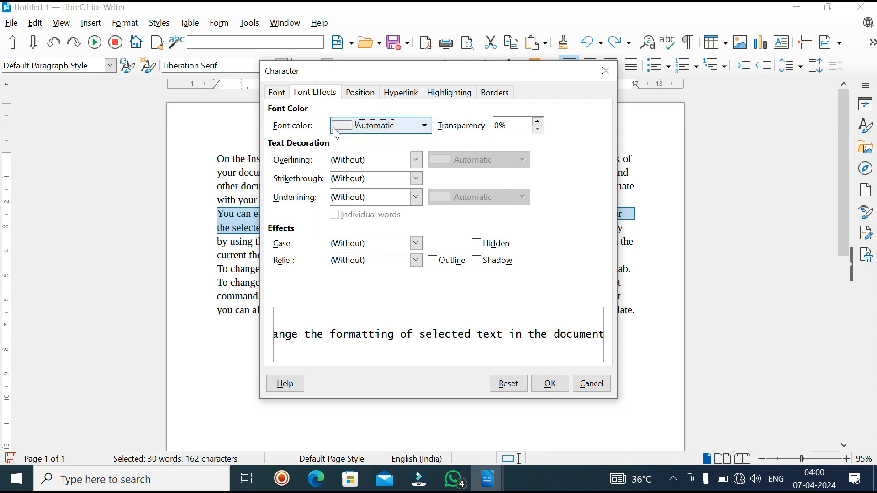
click(420, 126)
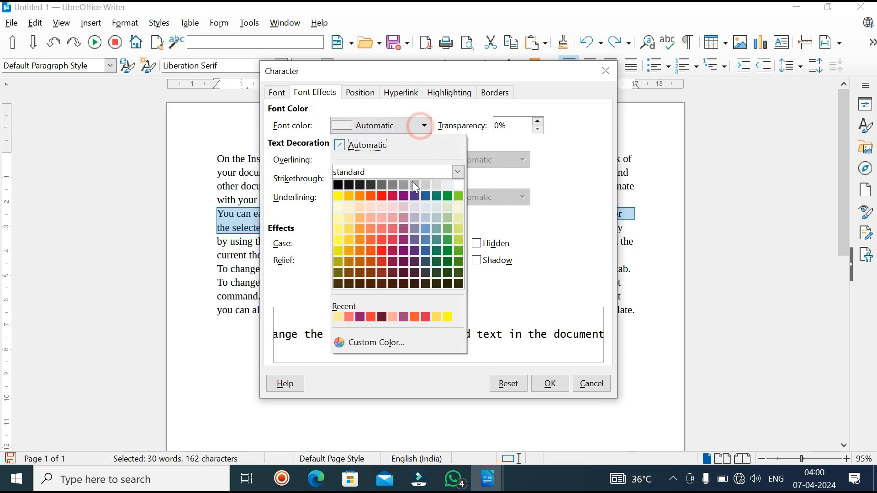
click(382, 208)
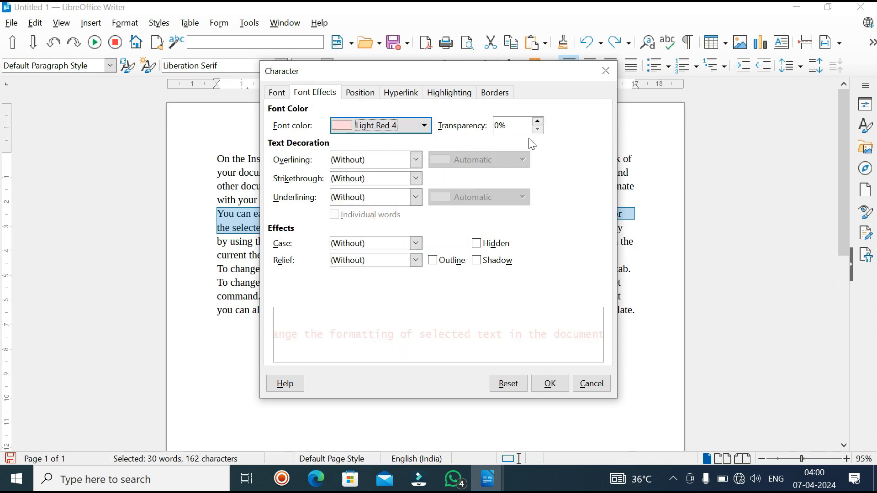
click(538, 129)
click(537, 121)
click(537, 120)
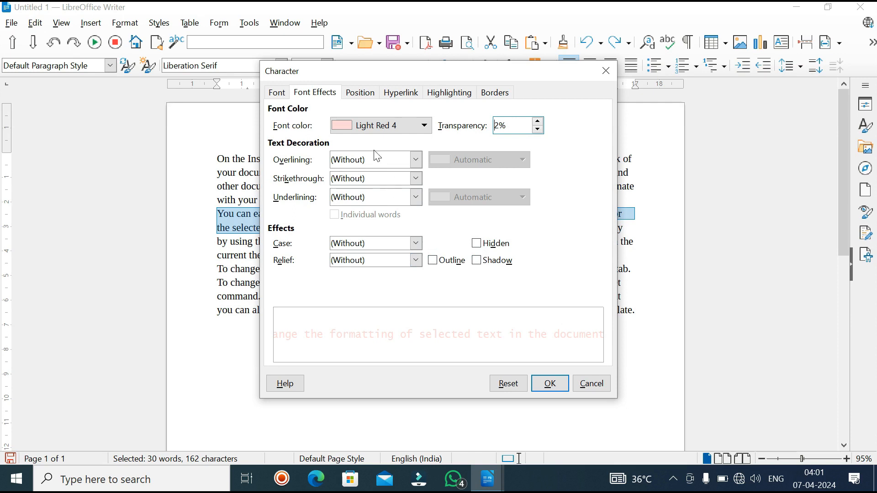
Step: Choose the light yellow highlighting color ffe994 for the selected sentence in the character settings
click(363, 96)
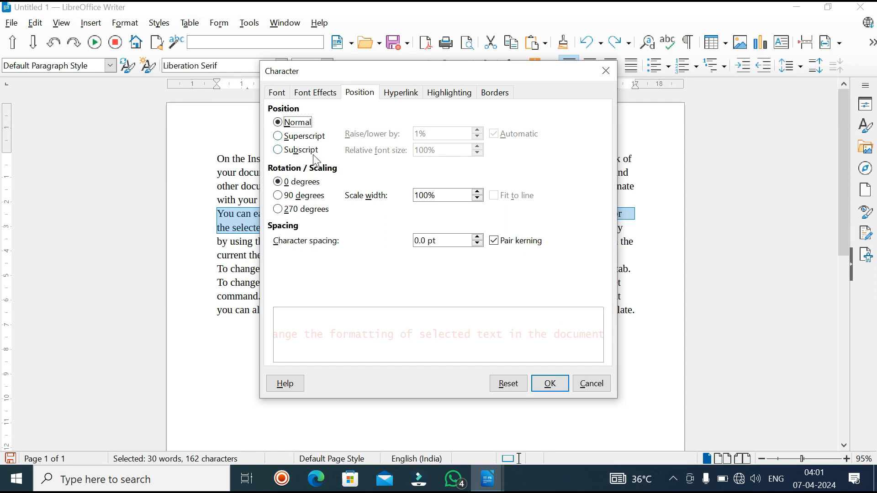
click(416, 100)
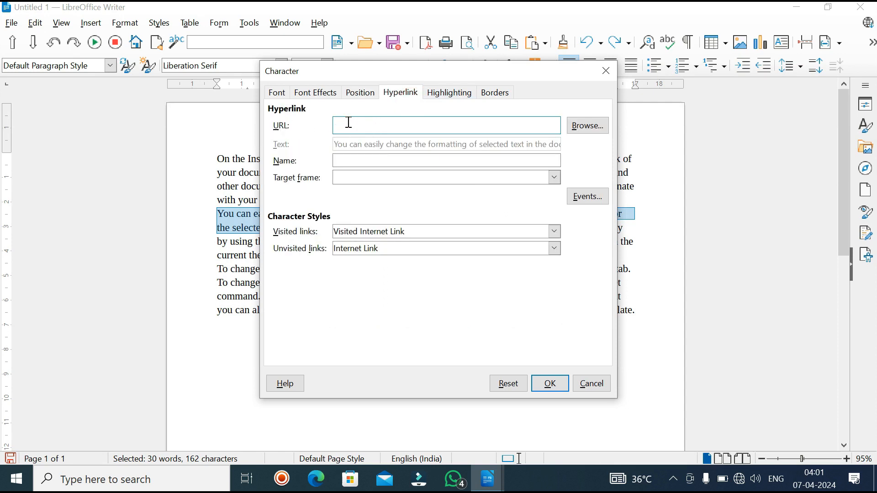
click(495, 92)
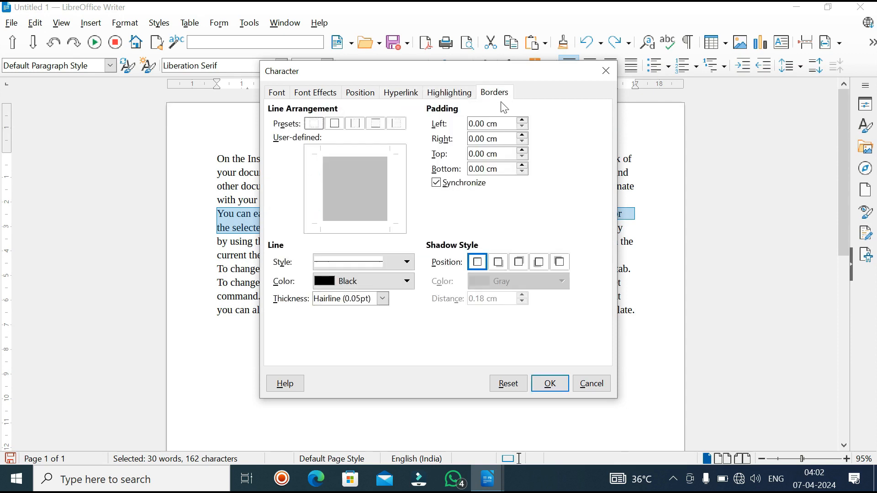
click(449, 93)
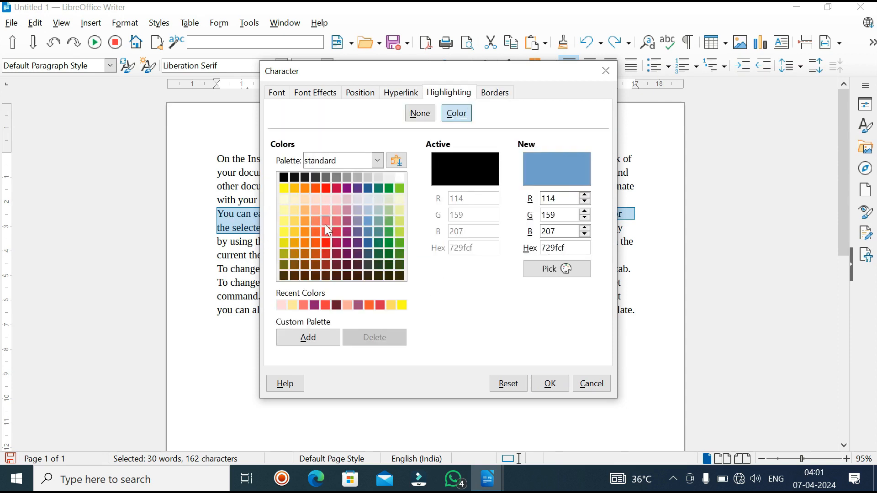
click(293, 212)
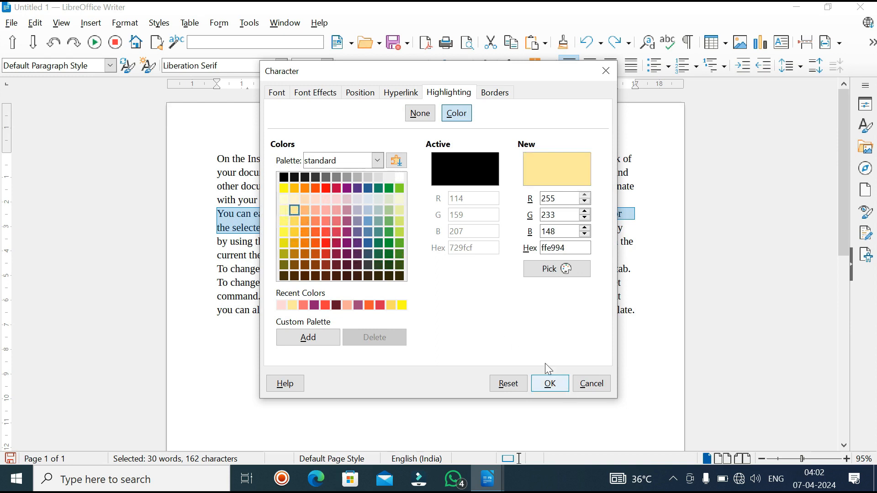
Step: Add a gray 0.18 cm shadow cast to the bottom right of the selected sentence and apply the character settings
click(506, 100)
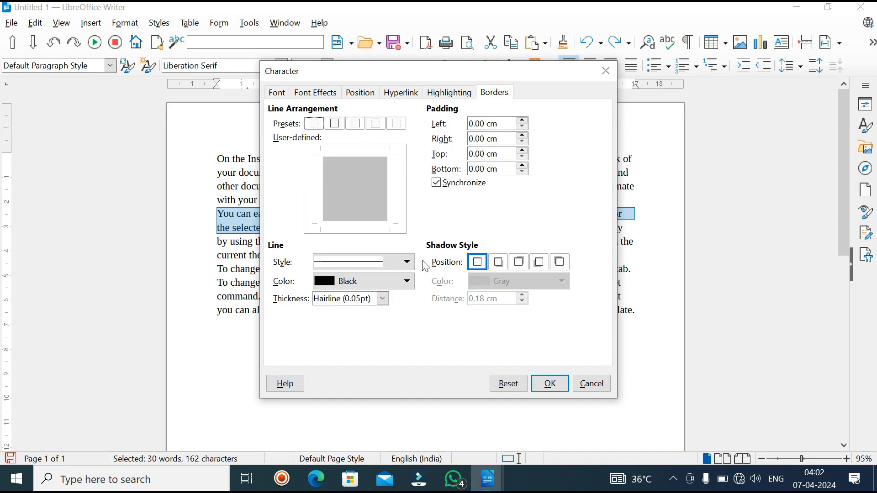
click(499, 263)
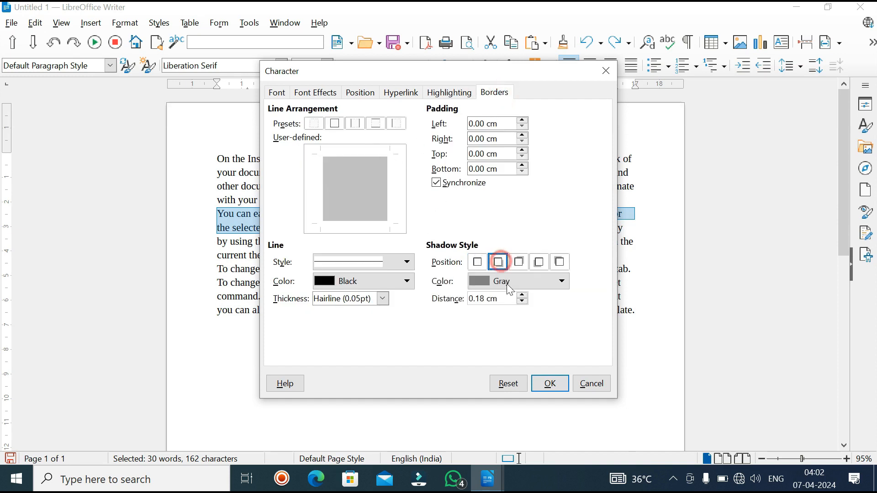
click(553, 385)
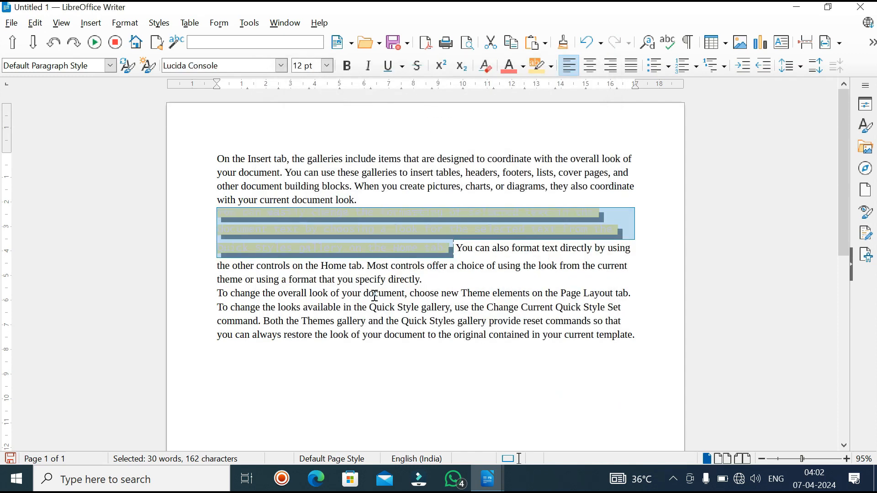
scroll(346, 284, down, 3)
click(351, 351)
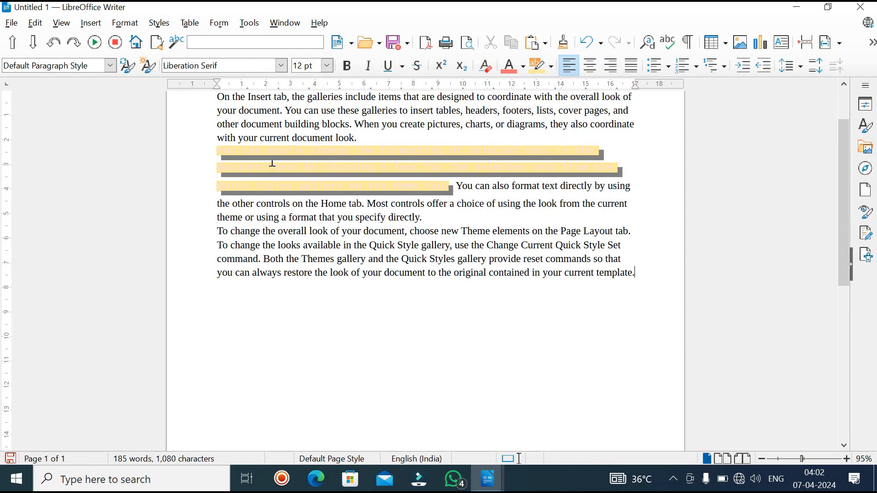
scroll(245, 158, up, 2)
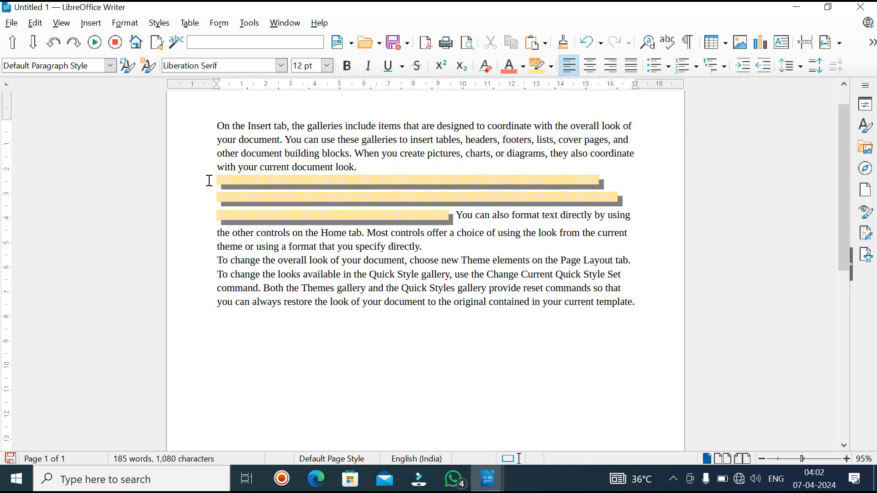
Step: Add the text "co2" below the last paragraph and set its font size to 48 pt
click(125, 23)
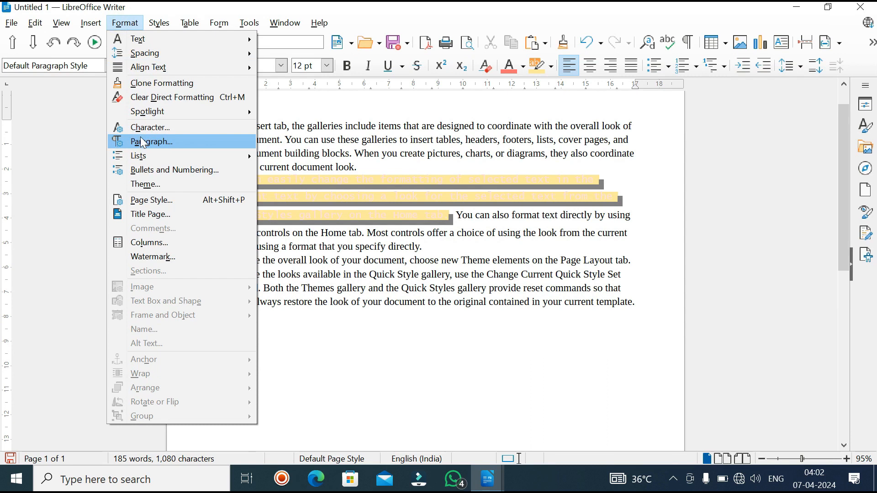
click(323, 333)
click(252, 340)
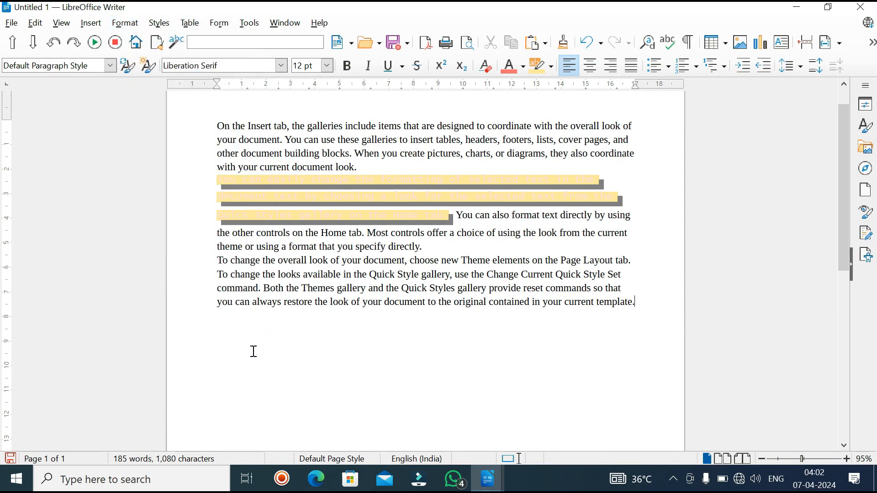
text(co2)
drag(242, 358, 217, 358)
click(327, 65)
click(302, 355)
Step: Format the 2 in "co2" as superscript
drag(279, 380, 257, 380)
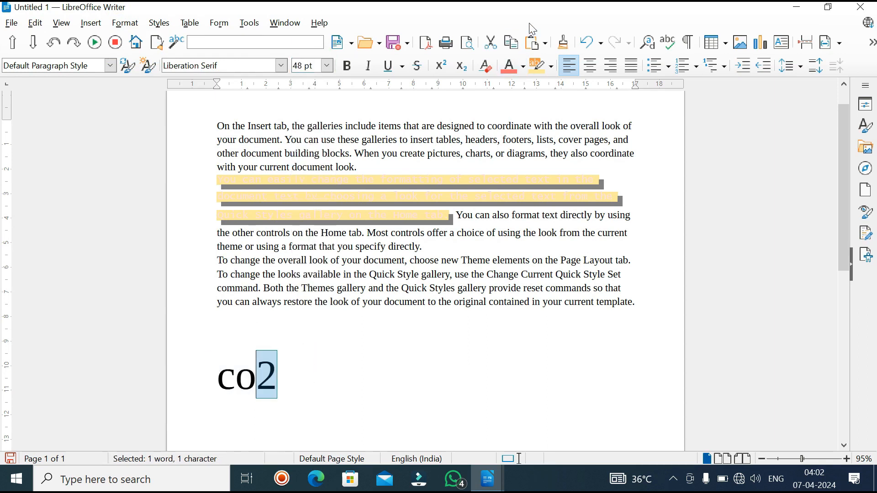
click(450, 64)
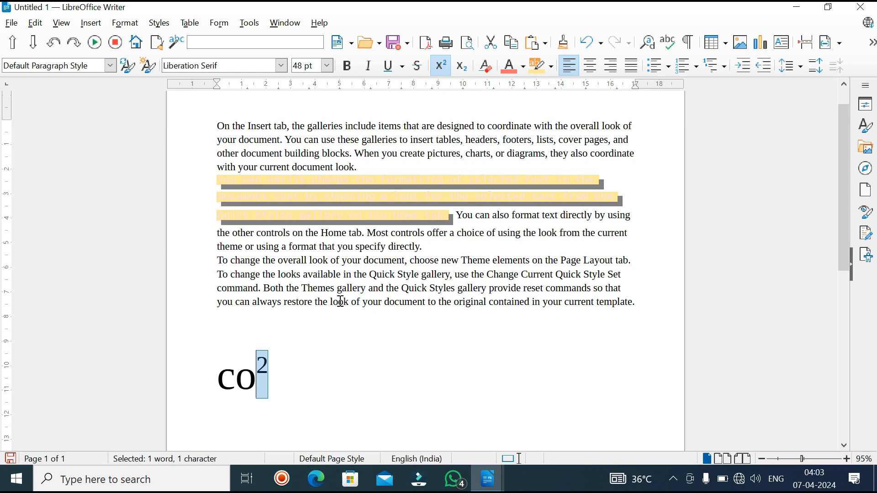
click(336, 352)
Step: Turn off automatic positioning for the superscript 2 in its character settings and raise it manually further above the baseline
drag(264, 367, 248, 364)
click(120, 24)
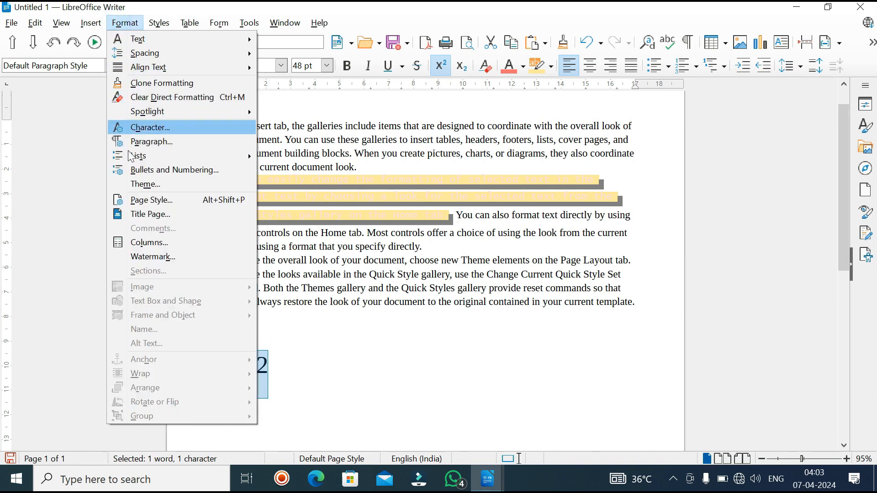
click(149, 128)
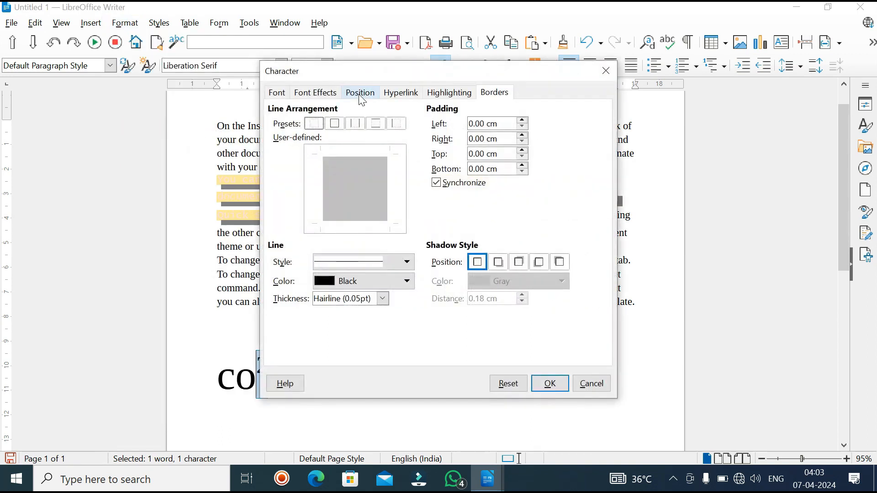
click(361, 94)
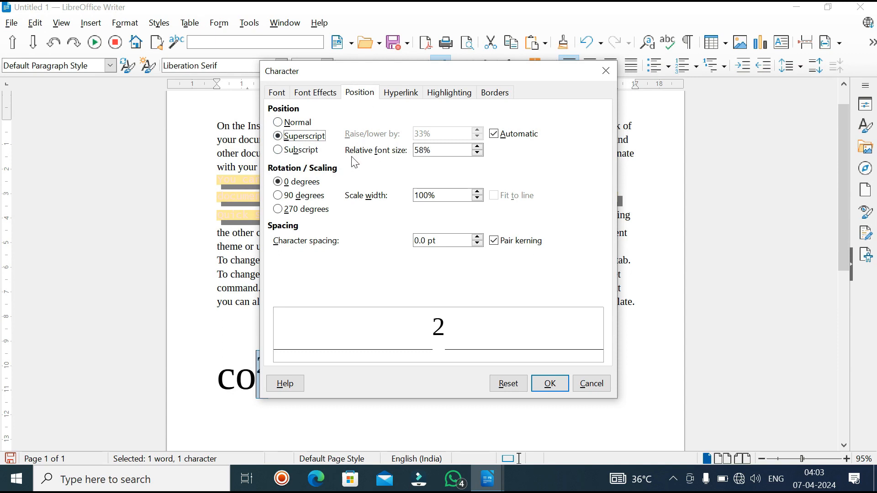
key(alt+a)
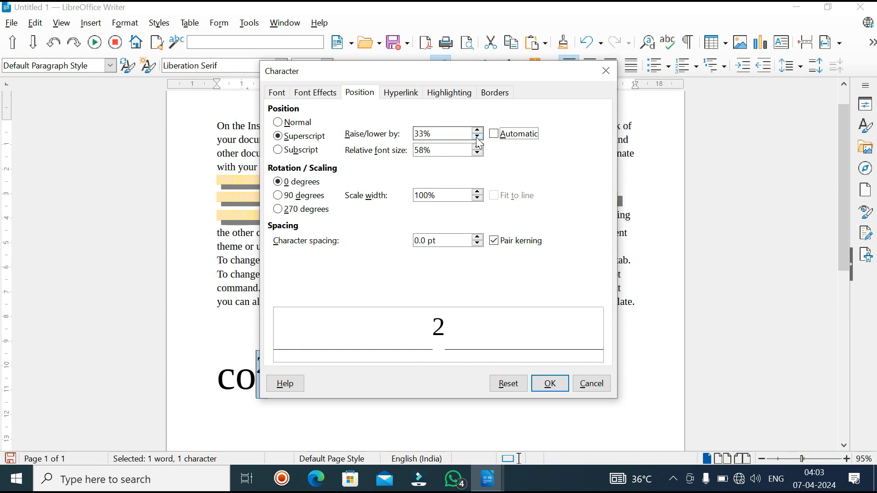
click(478, 137)
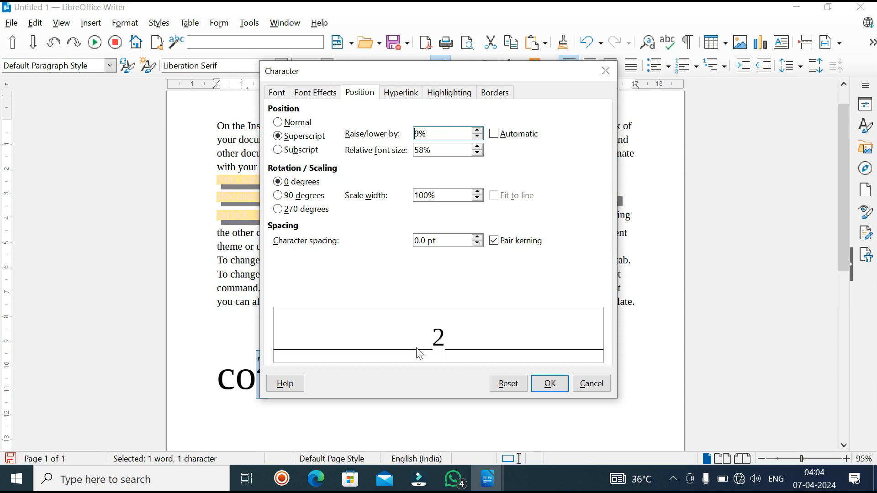
click(478, 137)
click(478, 130)
drag(477, 131, 478, 131)
click(550, 382)
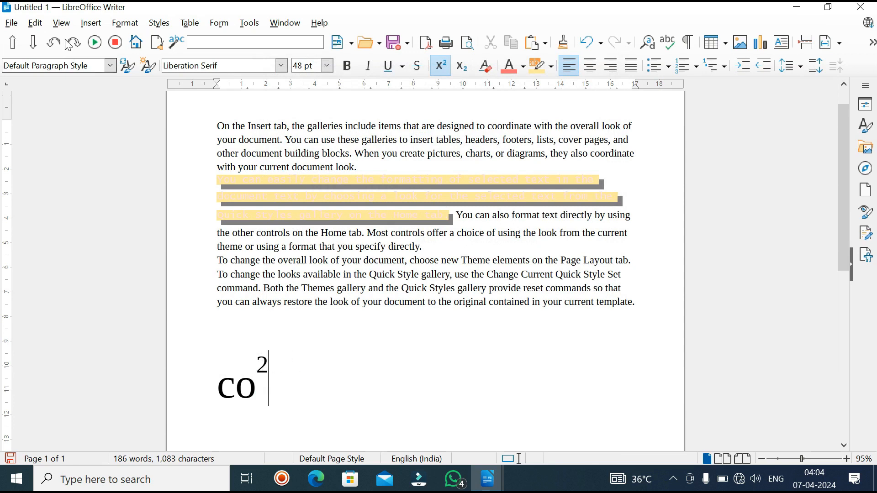
Step: Set the first paragraph's indents to -0.50 cm before text, -0.30 cm after text and 1.10 cm for the first line
click(125, 23)
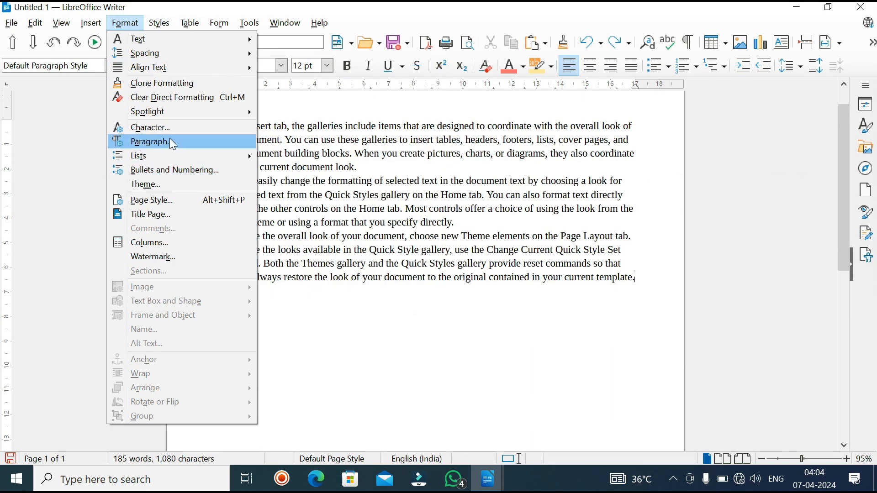
click(342, 188)
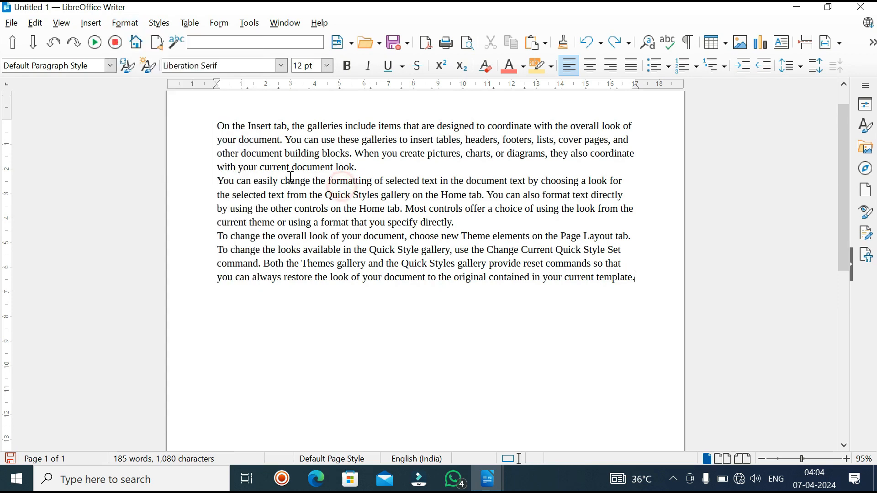
click(212, 125)
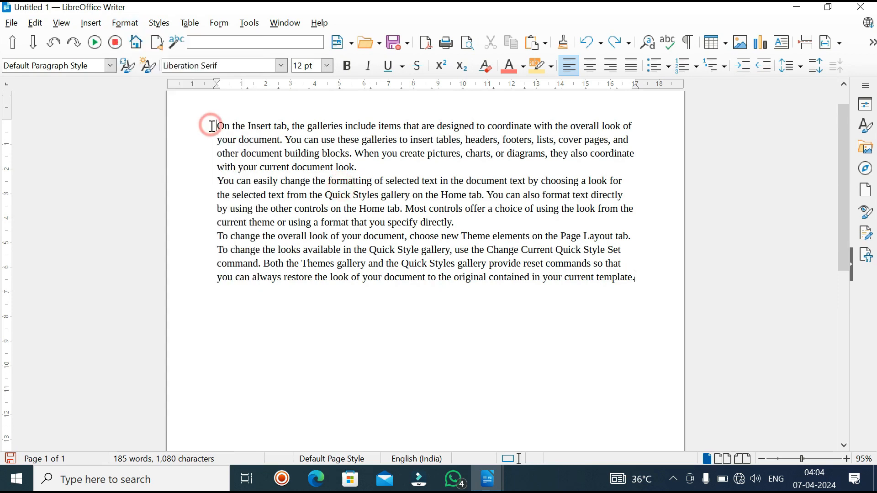
drag(212, 125, 358, 167)
click(125, 23)
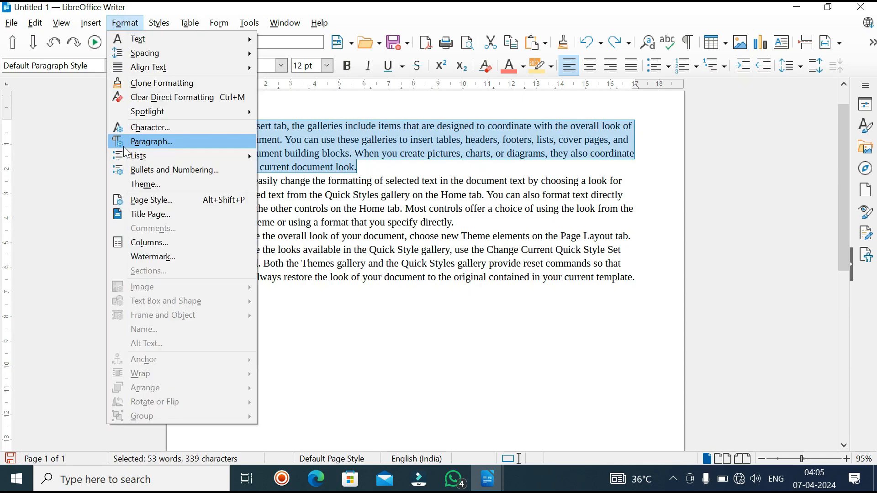
click(130, 142)
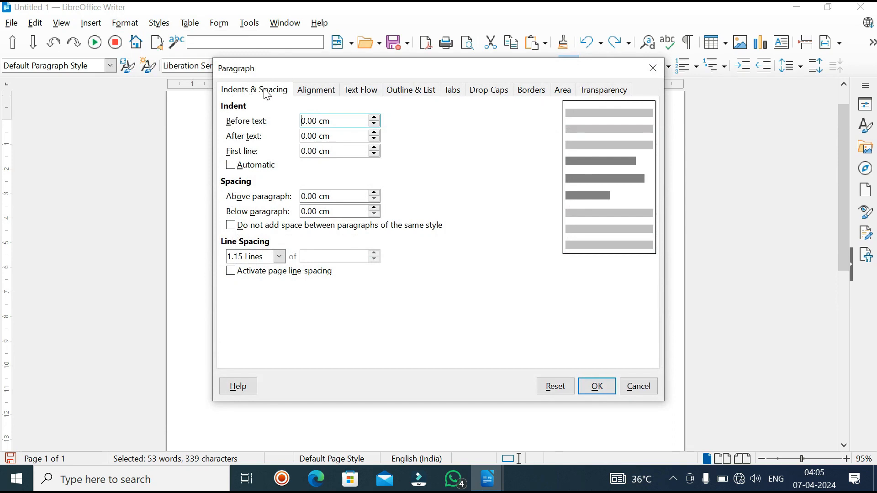
click(373, 124)
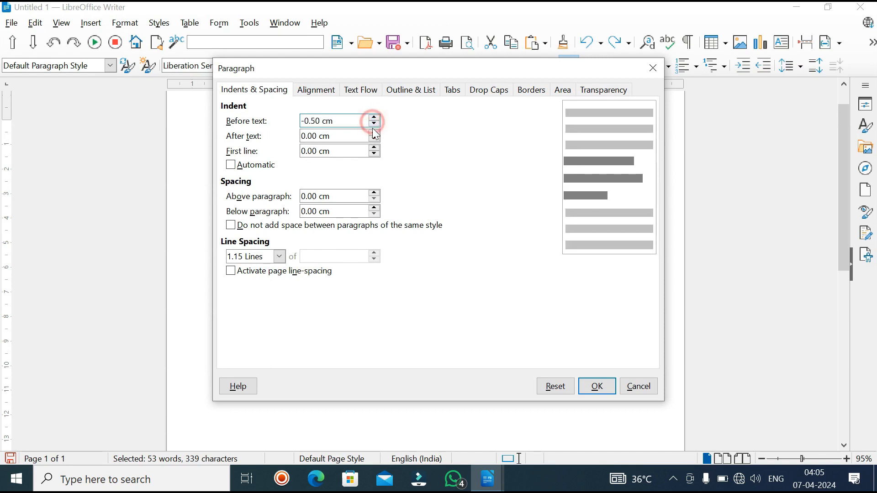
click(373, 139)
click(374, 148)
click(374, 148)
click(374, 148)
click(374, 148)
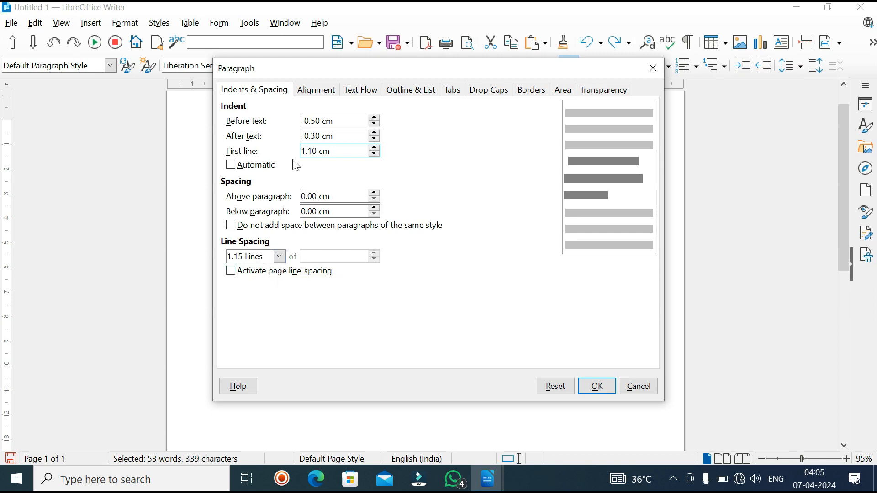
Step: Bring up the alignment options in the first paragraph's settings
click(313, 94)
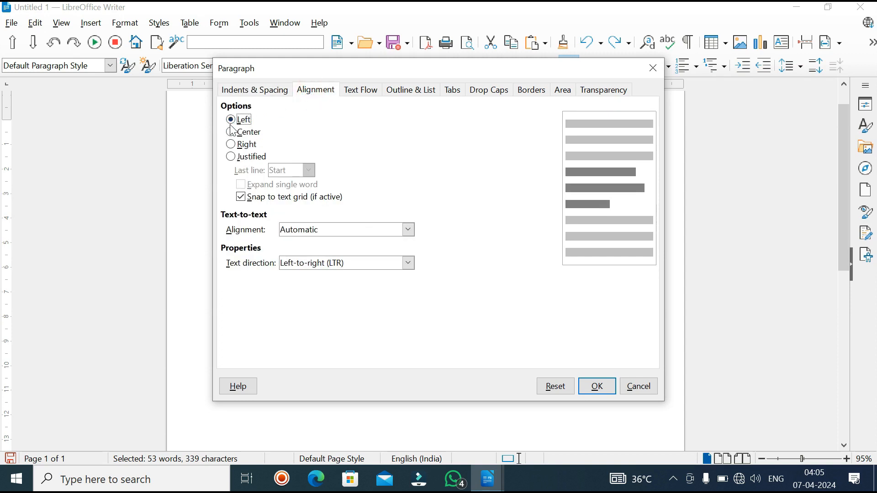